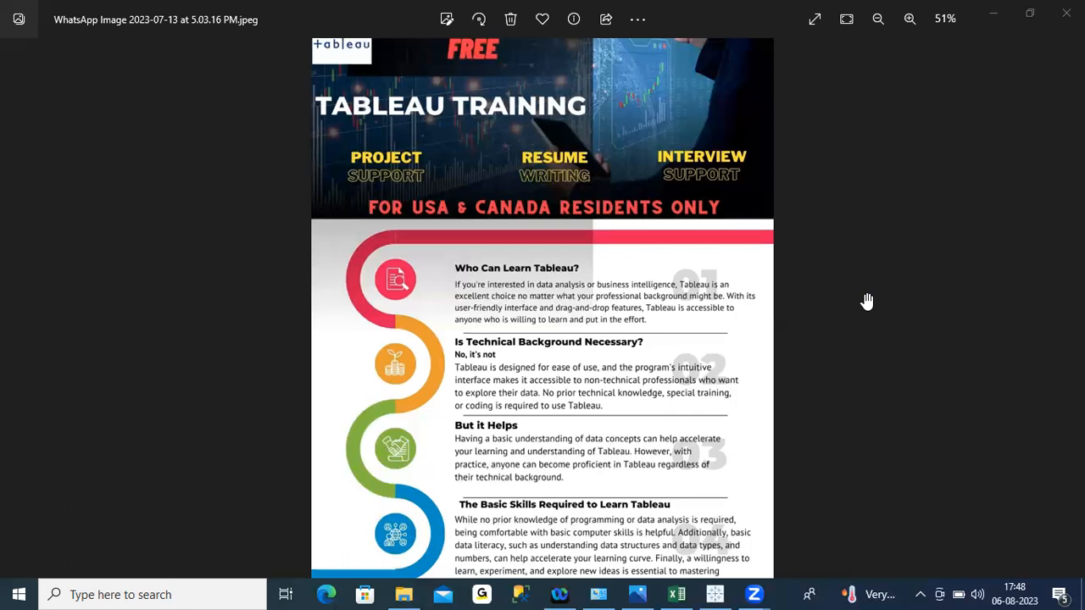
# - Switch to the Tableau Assignment 2 workbook in Excel and return to the Category column near the start of Sheet1
pyautogui.click(677, 593)
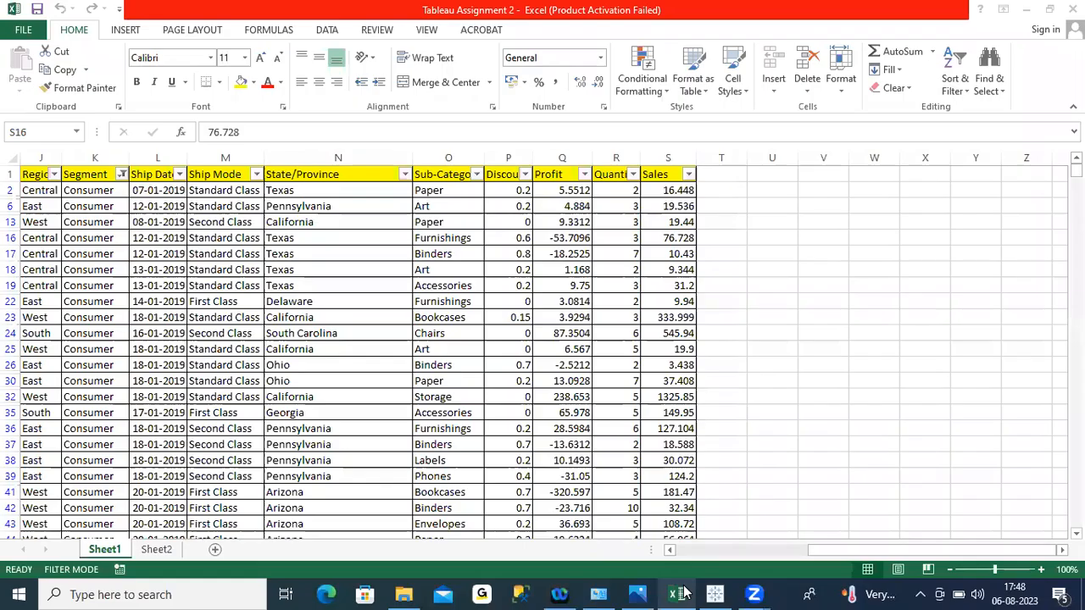
pyautogui.click(384, 317)
pyautogui.press('Left')
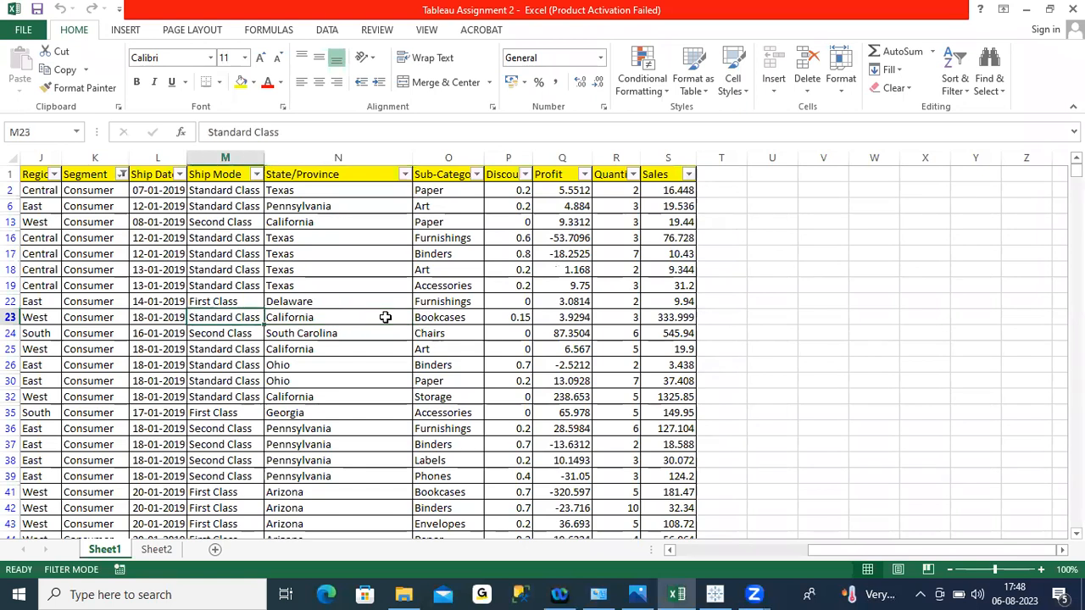
pyautogui.press('Left')
pyautogui.press('Left')
pyautogui.press('Left')
pyautogui.press('Left')
pyautogui.press('Left')
pyautogui.press('Left')
pyautogui.press('Left')
pyautogui.press('Left')
pyautogui.press('Left')
pyautogui.press('Left')
pyautogui.press('Left')
pyautogui.press('Left')
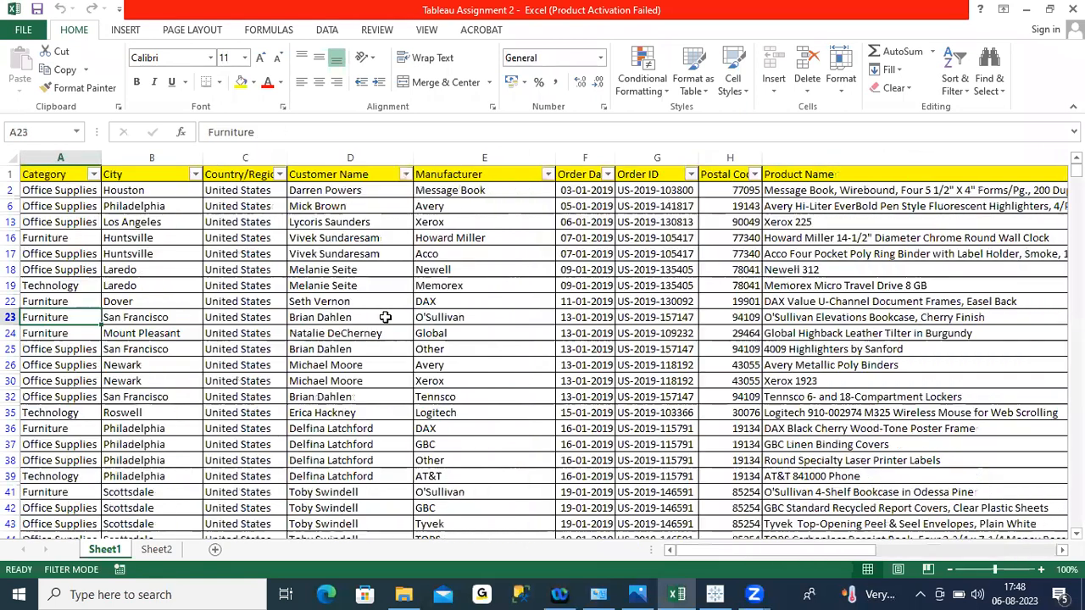
pyautogui.press('Up')
pyautogui.press('Up')
pyautogui.press('Up')
pyautogui.press('Up')
pyautogui.press('Up')
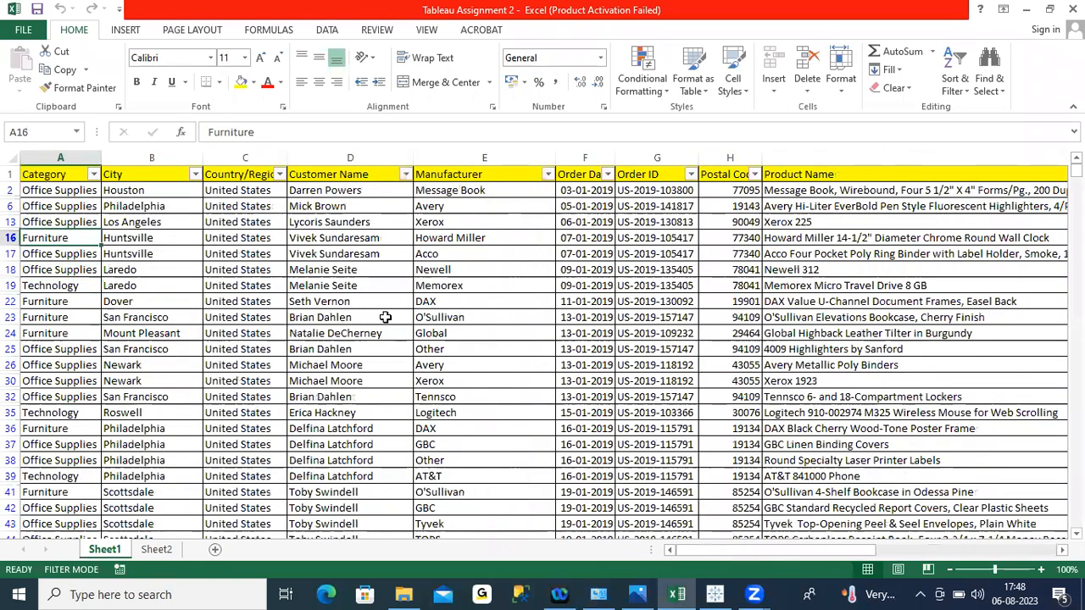
pyautogui.press('Up')
pyautogui.press('Up')
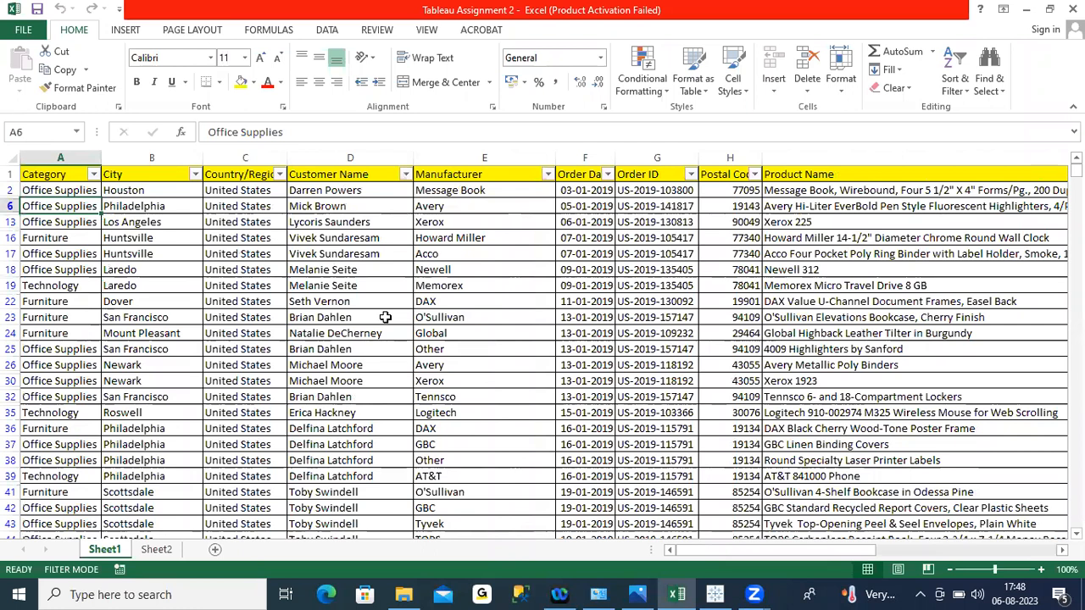
# - Examine the Sheet1 data columns from Category across to Sub-Category, including the values offered by the Segment filter
pyautogui.press('Right')
pyautogui.press('Right')
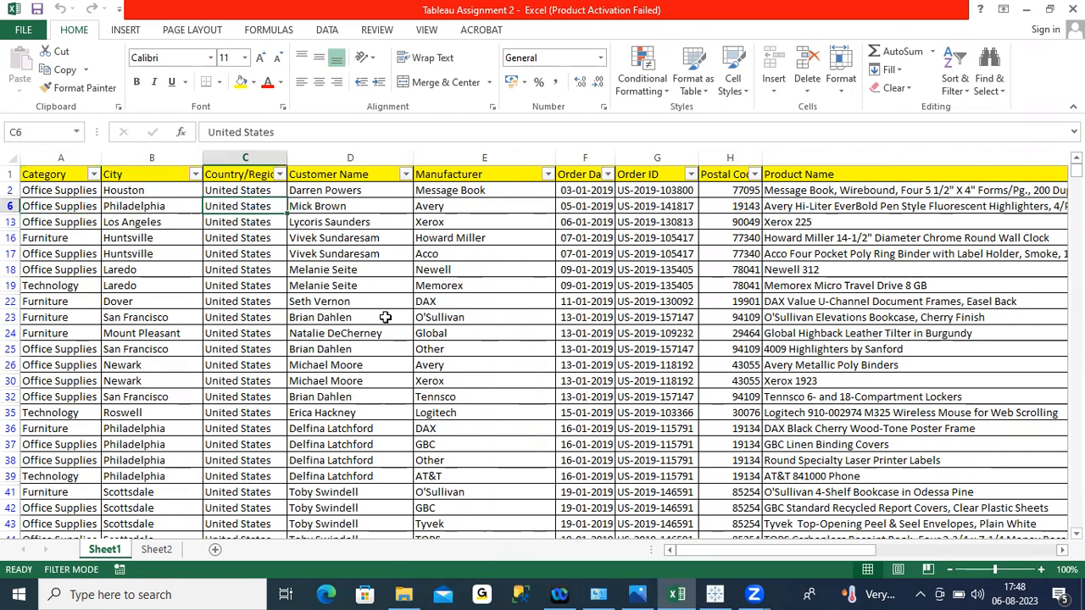
pyautogui.press('Right')
pyautogui.press('Right')
pyautogui.press('Right')
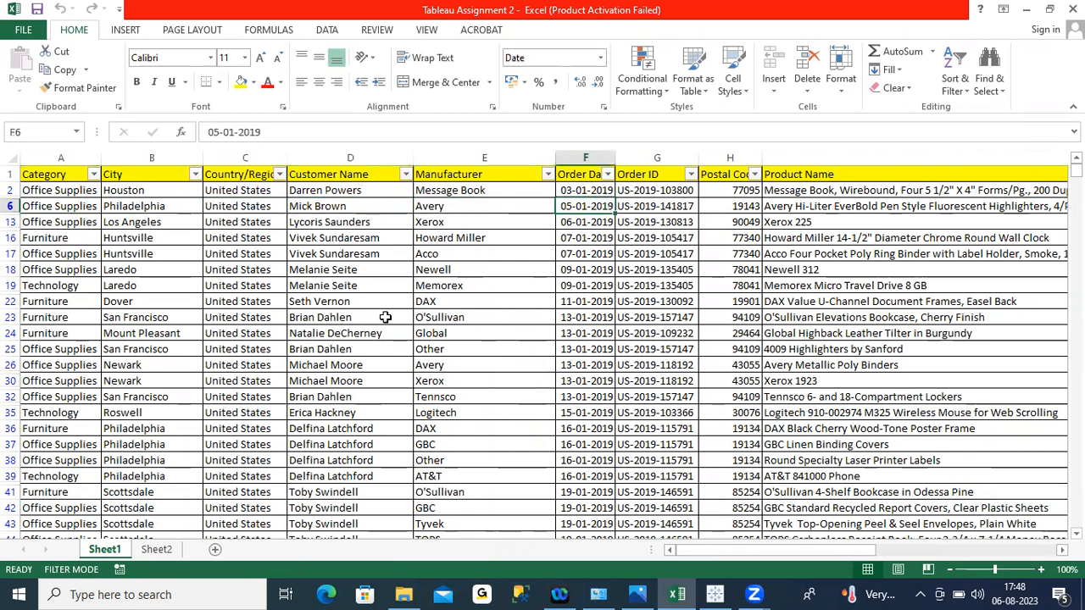
pyautogui.press('Right')
pyautogui.press('Right')
pyautogui.press('Right')
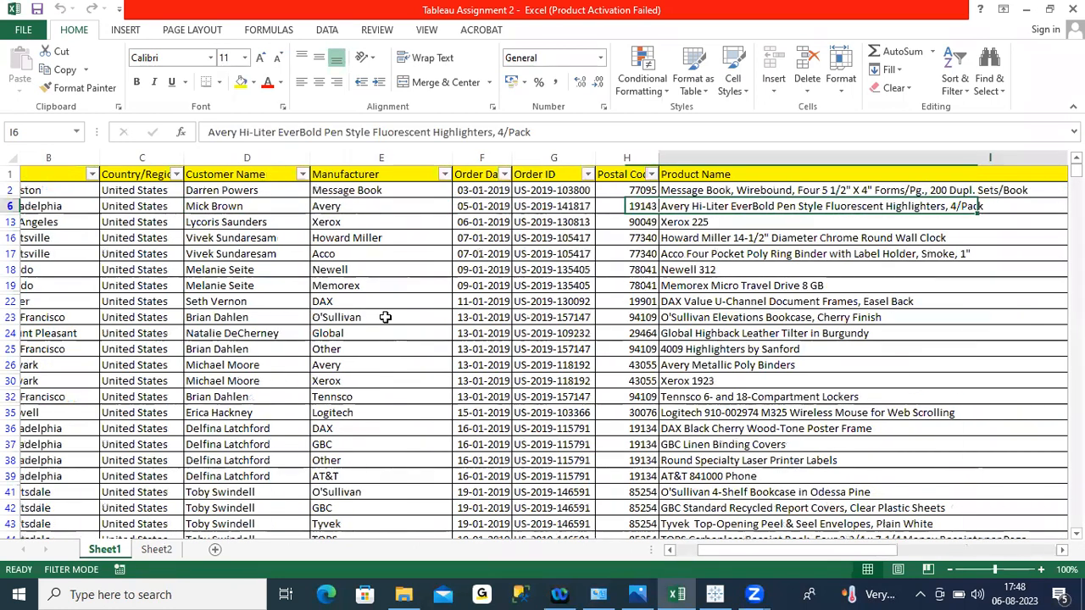
pyautogui.press('Right')
pyautogui.press('Right')
pyautogui.press('Right')
pyautogui.press('Right')
pyautogui.press('Right')
pyautogui.press('Right')
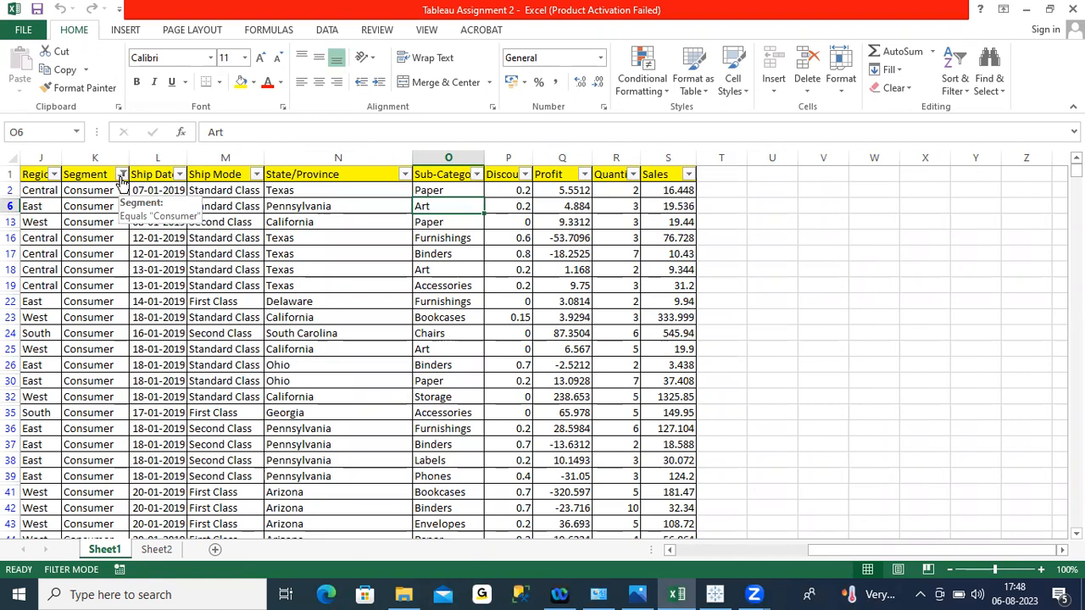
pyautogui.click(122, 174)
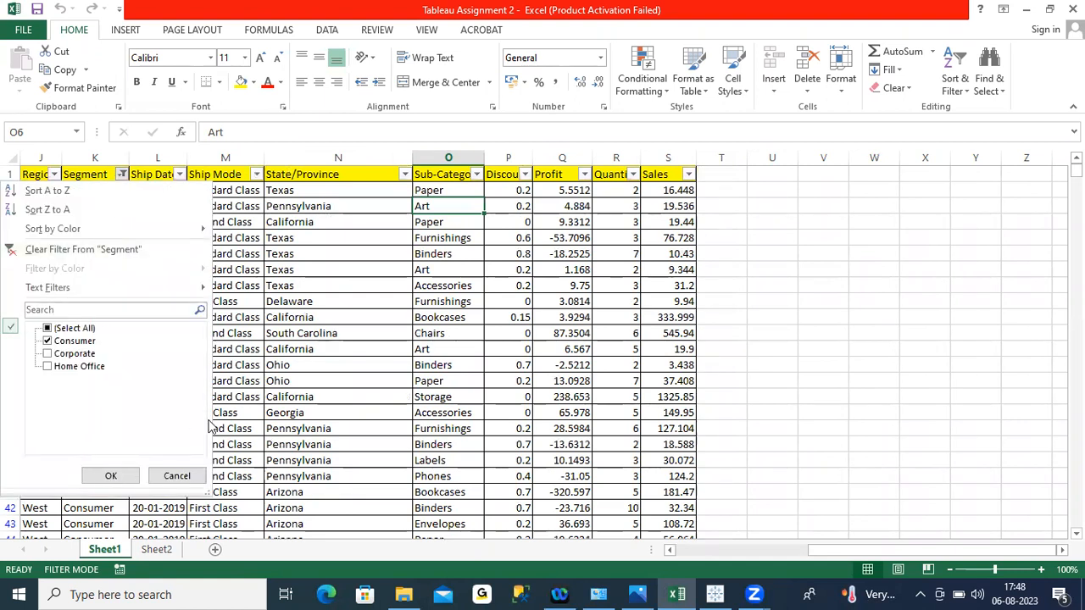
pyautogui.click(405, 345)
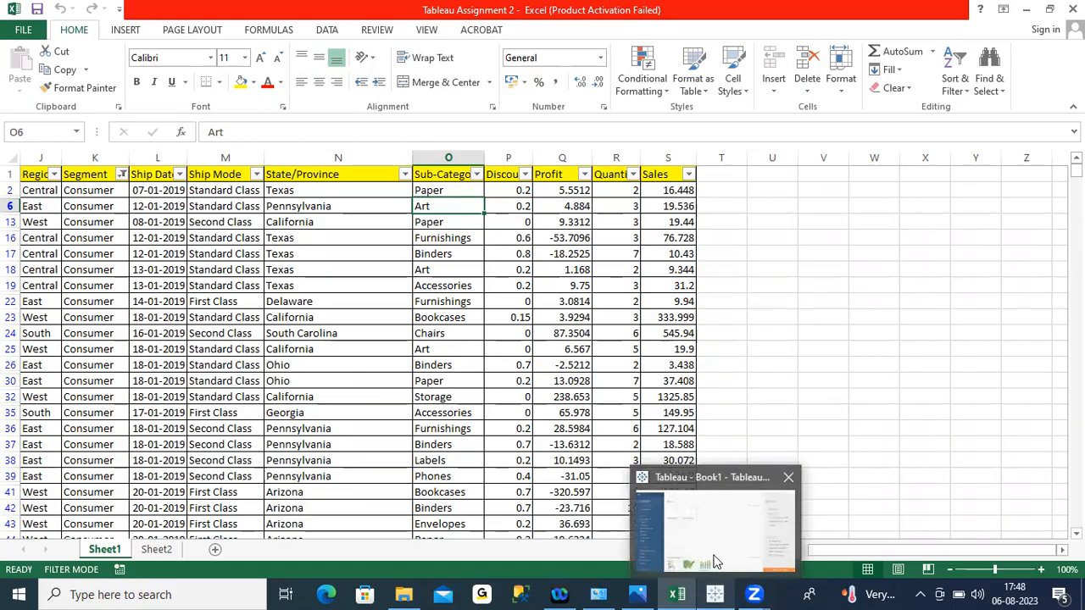
# - Switch to Tableau, connect to the Excel file Tableau Assignment 2 and add its Sheet1 table to the data source
pyautogui.click(695, 508)
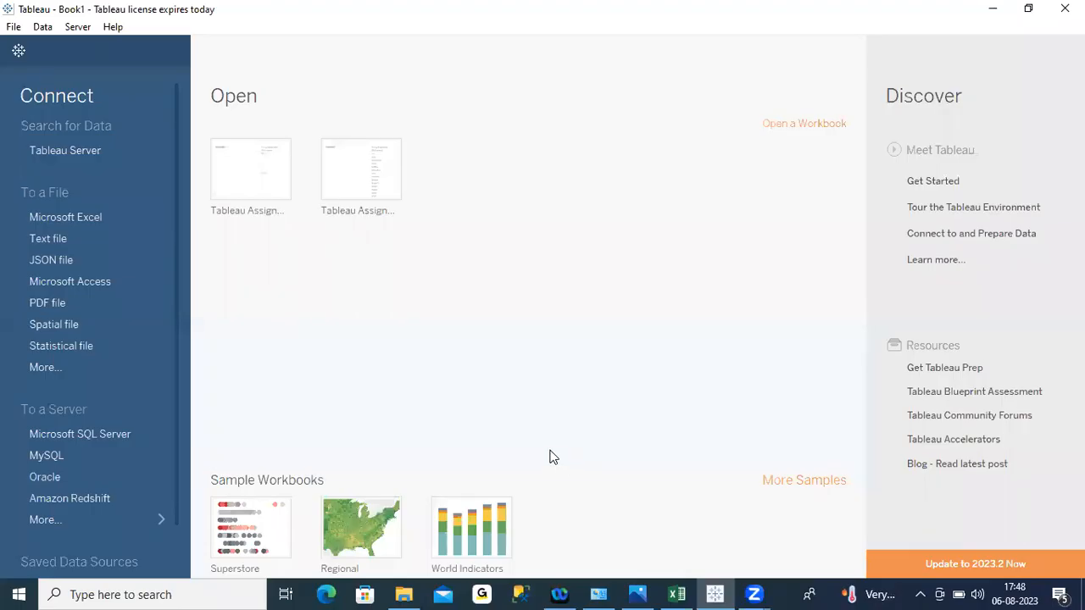
pyautogui.click(75, 213)
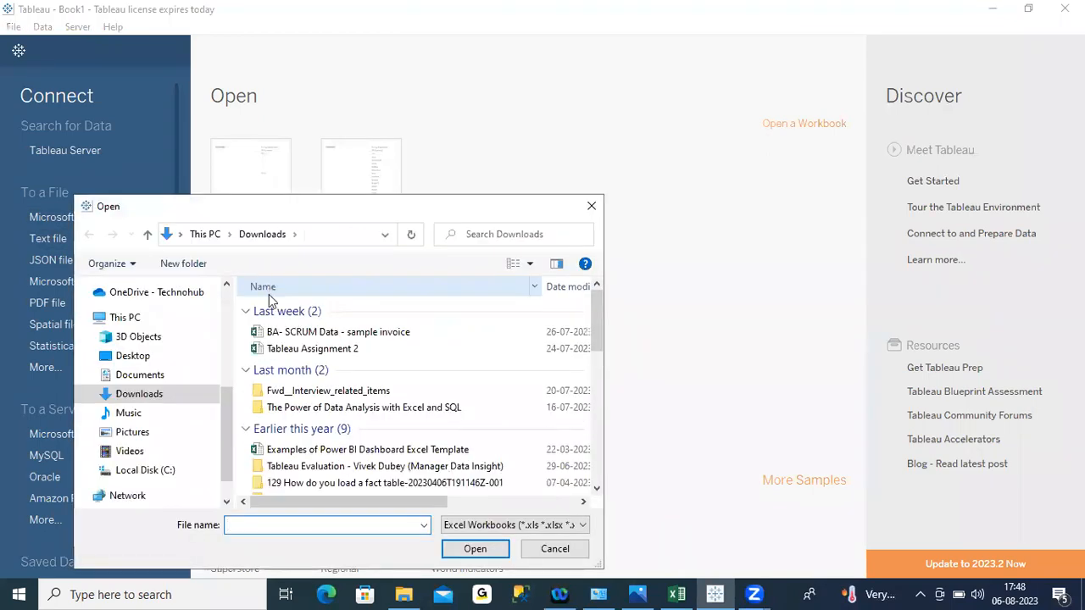
pyautogui.click(303, 352)
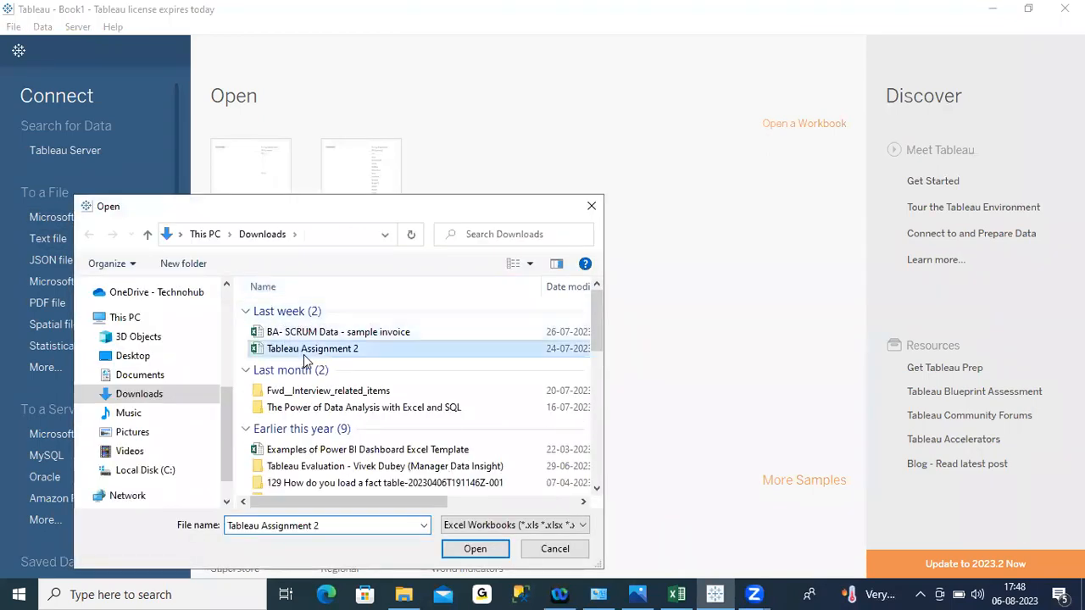
pyautogui.click(481, 550)
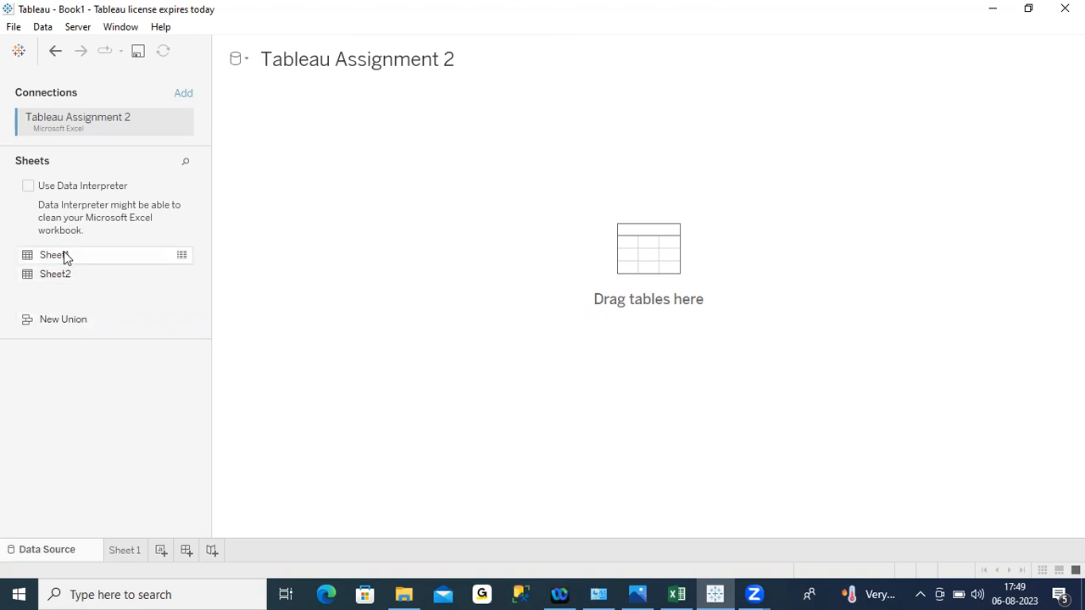
pyautogui.moveTo(64, 254); pyautogui.dragTo(365, 256)
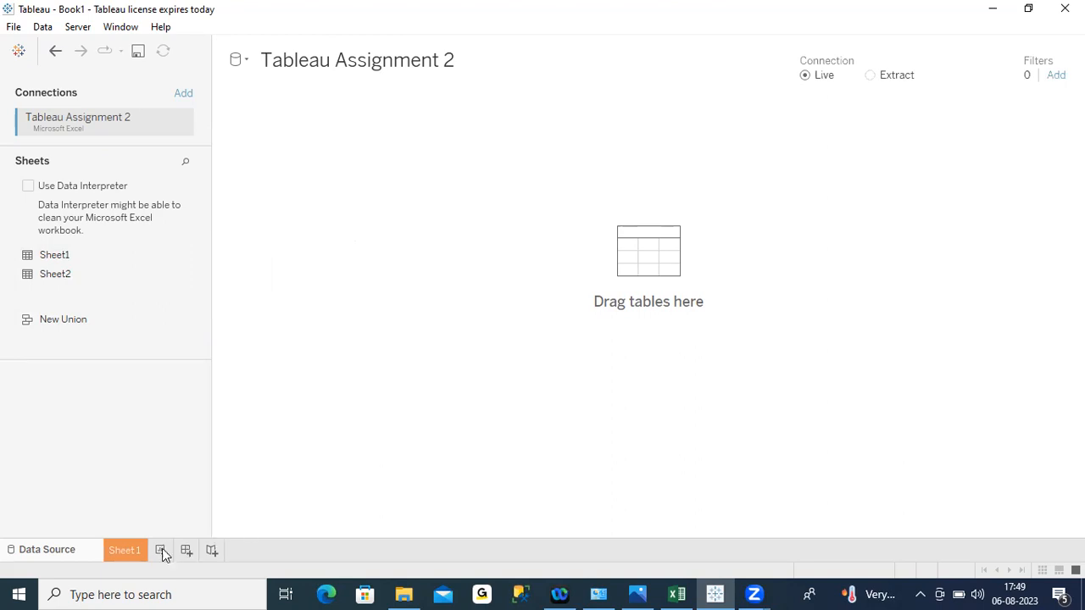
# - Open the worksheet Sheet 1 and rename it as Pie Chart
pyautogui.click(133, 552)
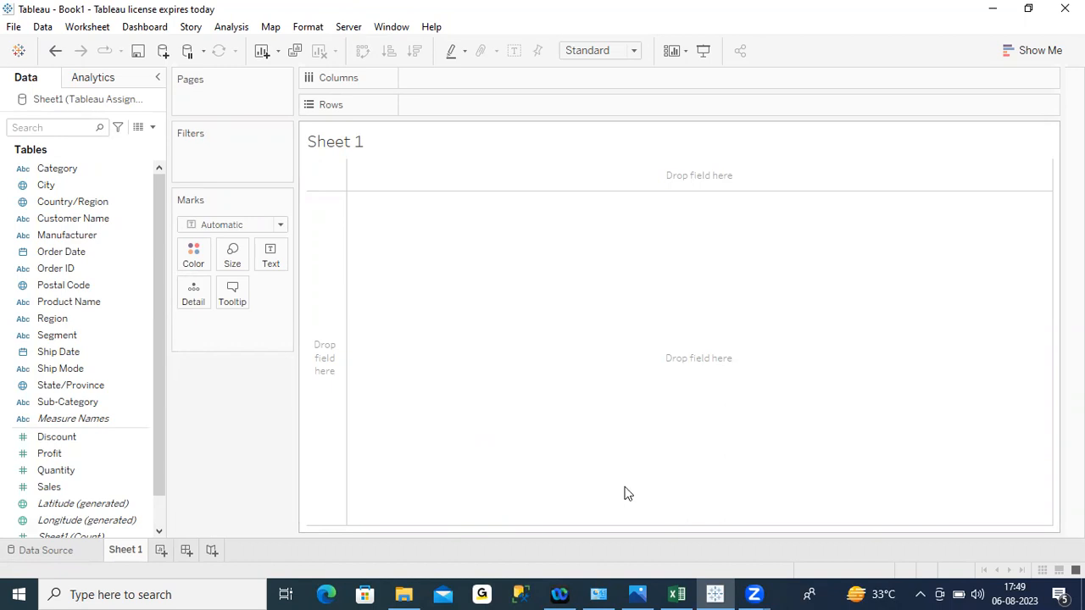
pyautogui.rightClick(122, 555)
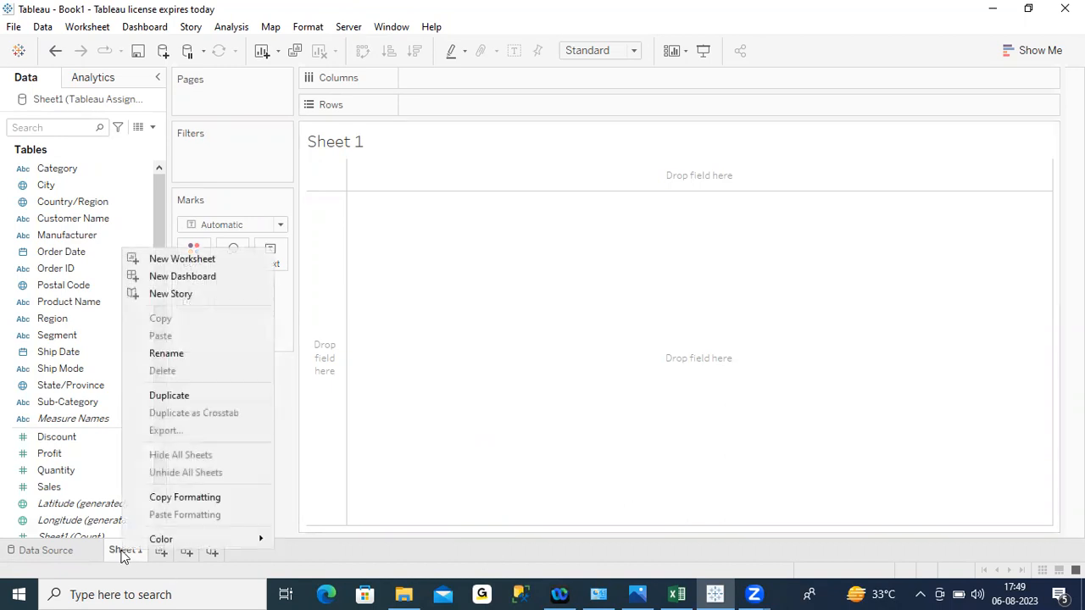
pyautogui.click(181, 354)
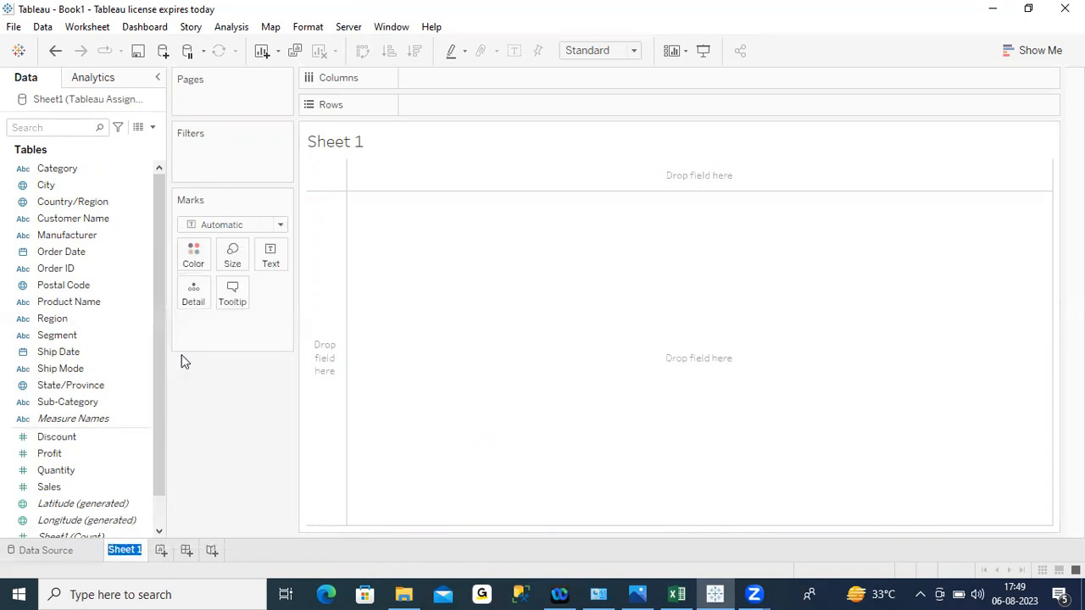
pyautogui.write('Pie Chart')
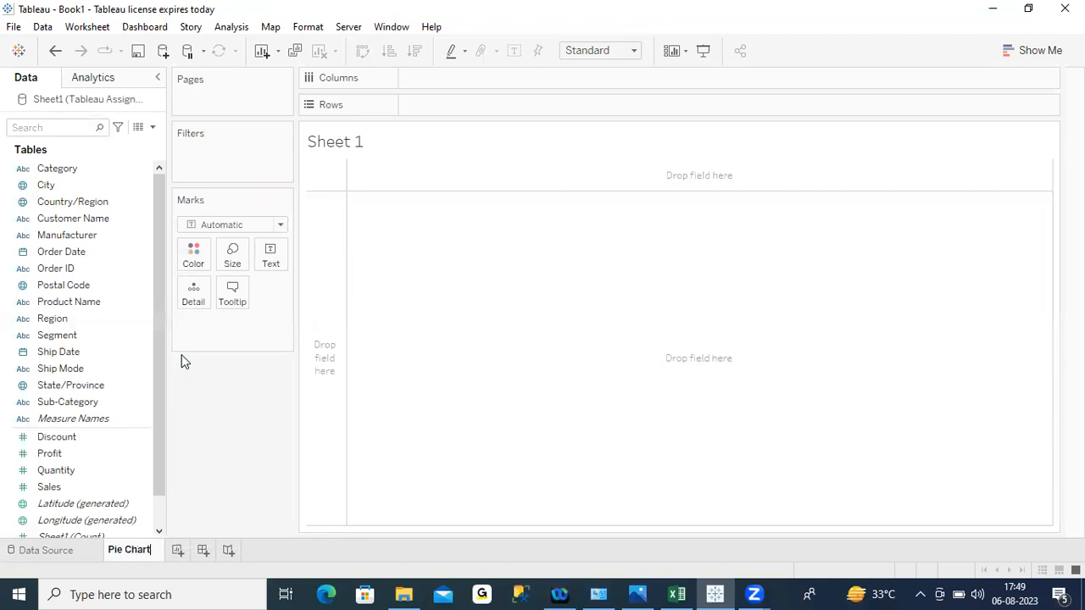
pyautogui.click(438, 424)
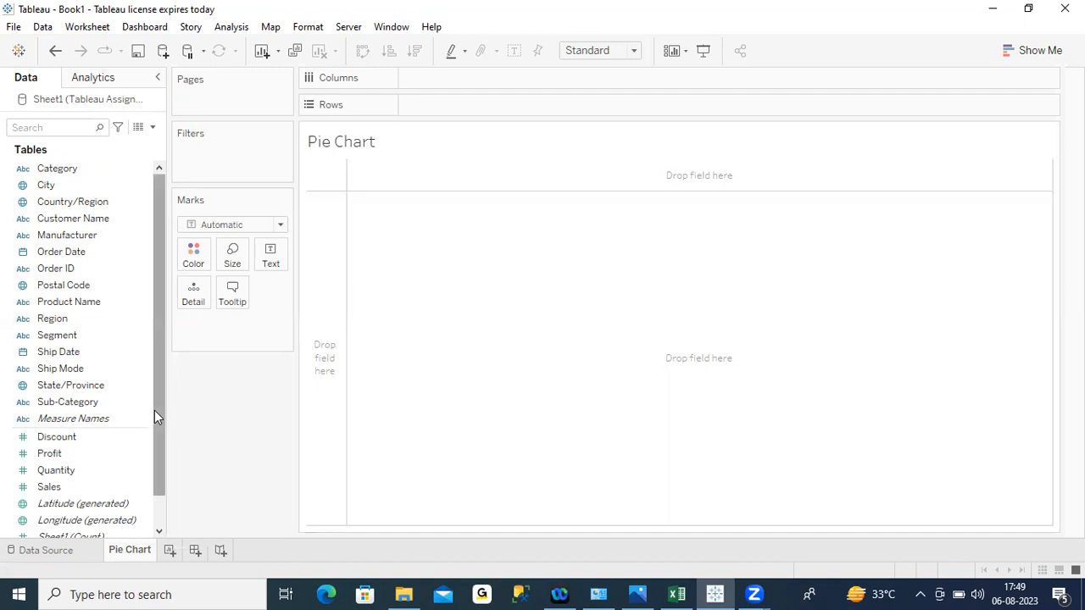
# - Build a pie chart using Pie marks, with slices coloured by Segment and slice angles based on Quantity
pyautogui.click(47, 339)
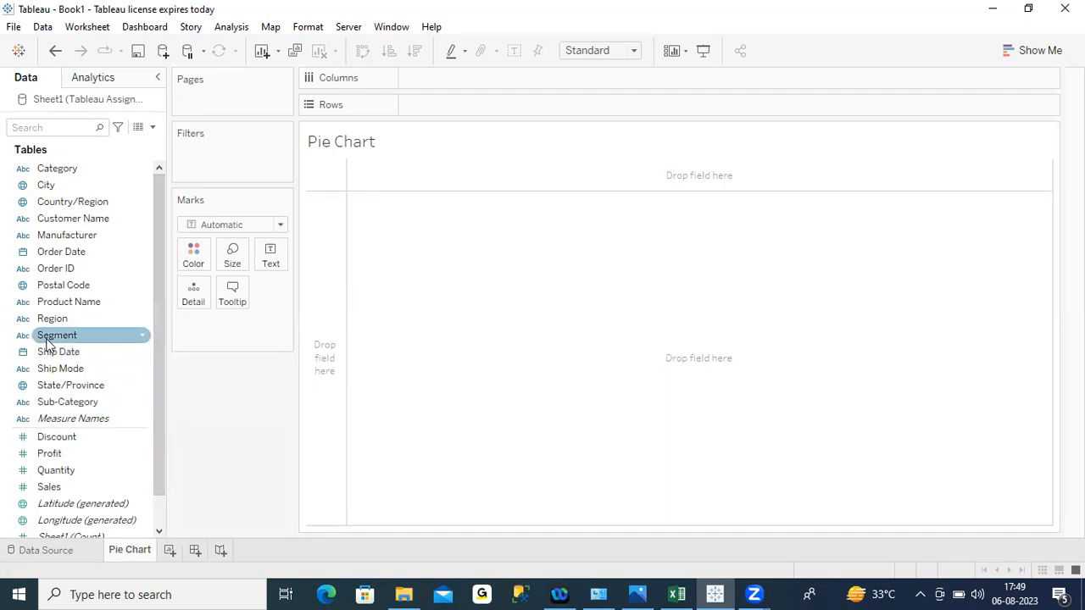
pyautogui.moveTo(48, 346); pyautogui.dragTo(194, 263)
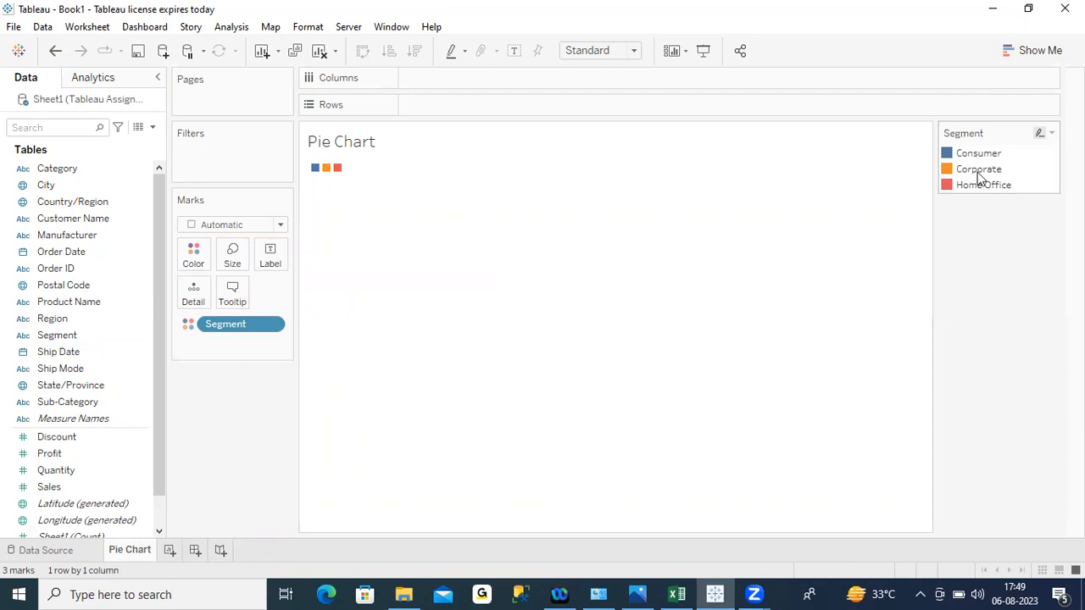
pyautogui.click(281, 227)
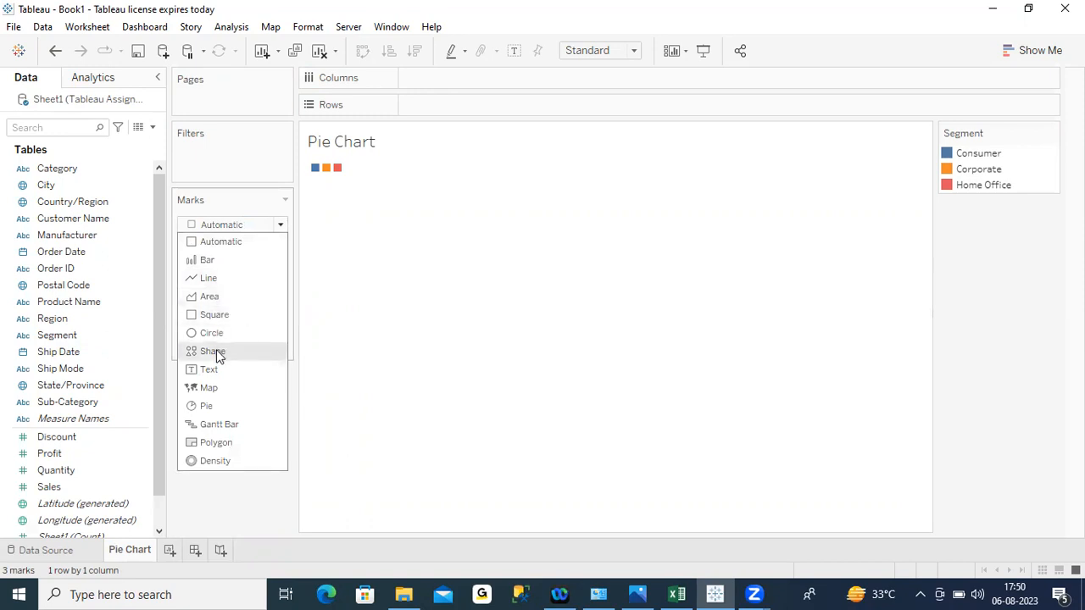
pyautogui.click(206, 410)
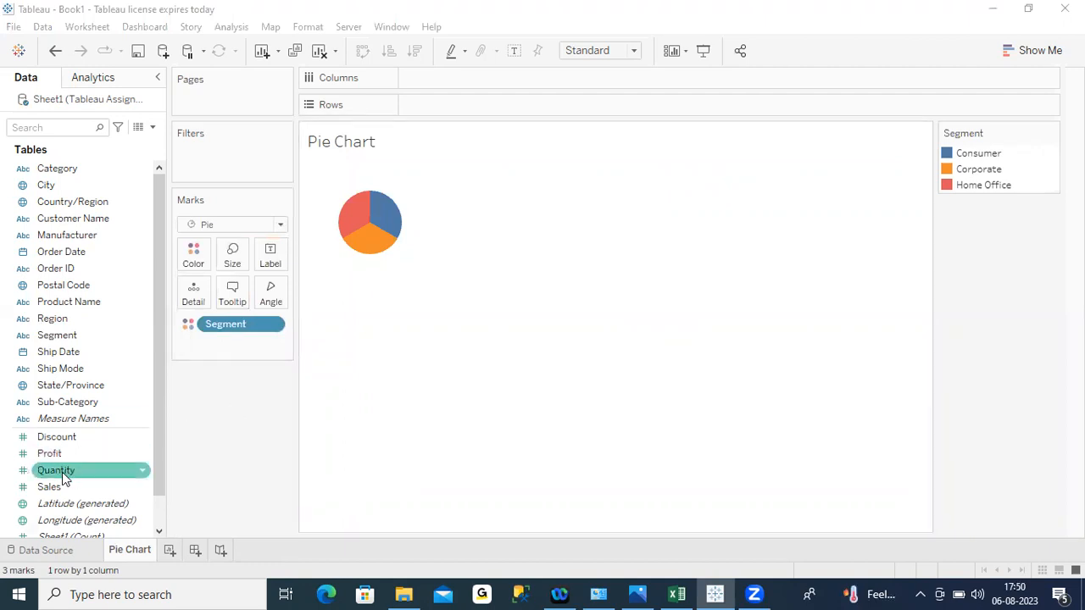
pyautogui.moveTo(62, 472); pyautogui.dragTo(265, 296)
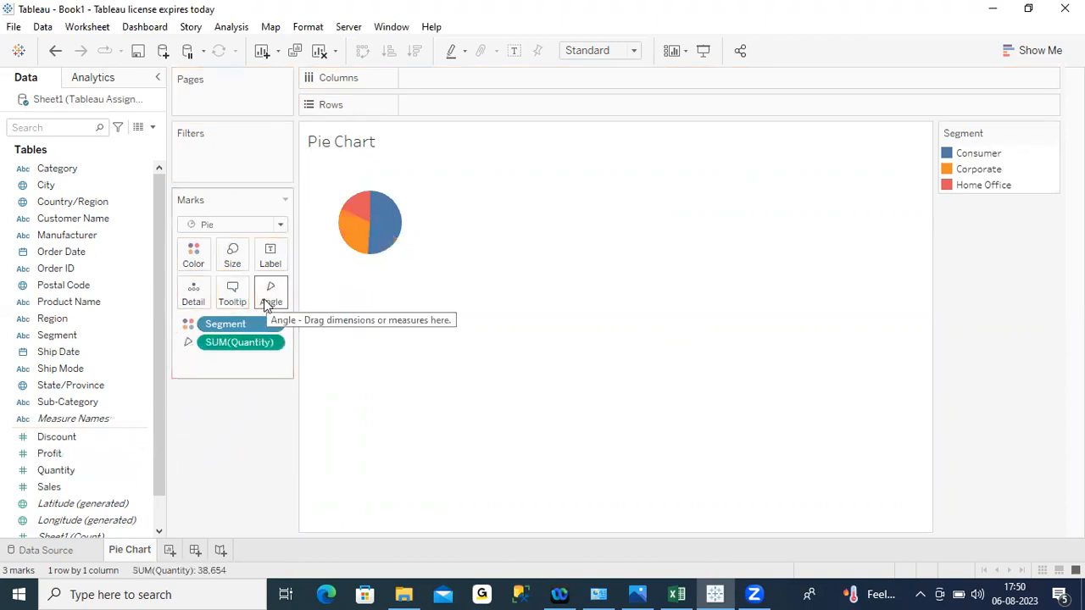
pyautogui.moveTo(385, 234)
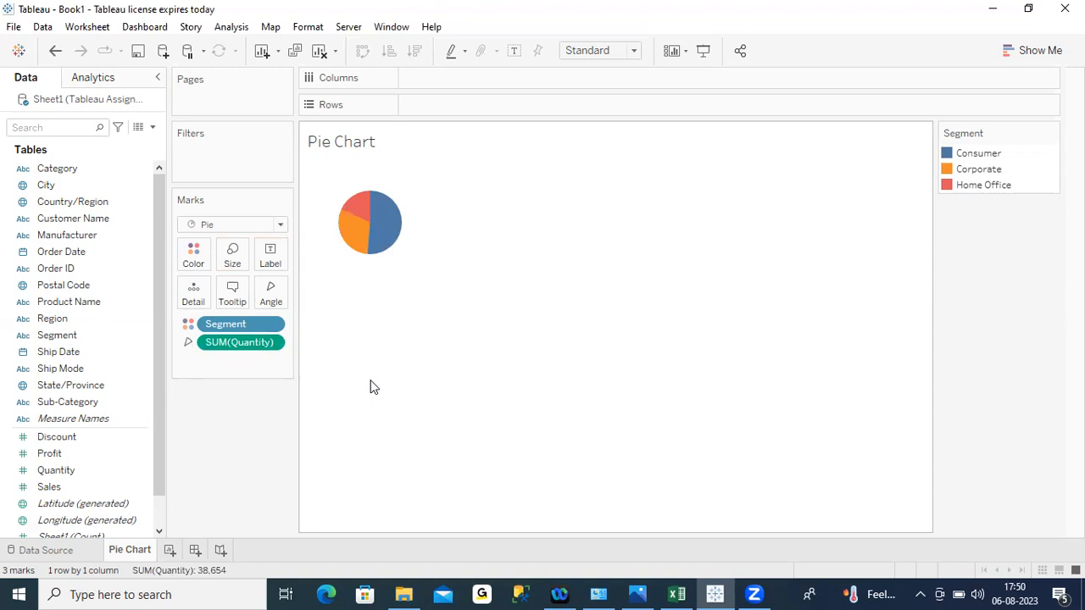
# - Label the pie slices with Segment and the sum of Quantity
pyautogui.click(48, 339)
pyautogui.moveTo(48, 339); pyautogui.dragTo(265, 262)
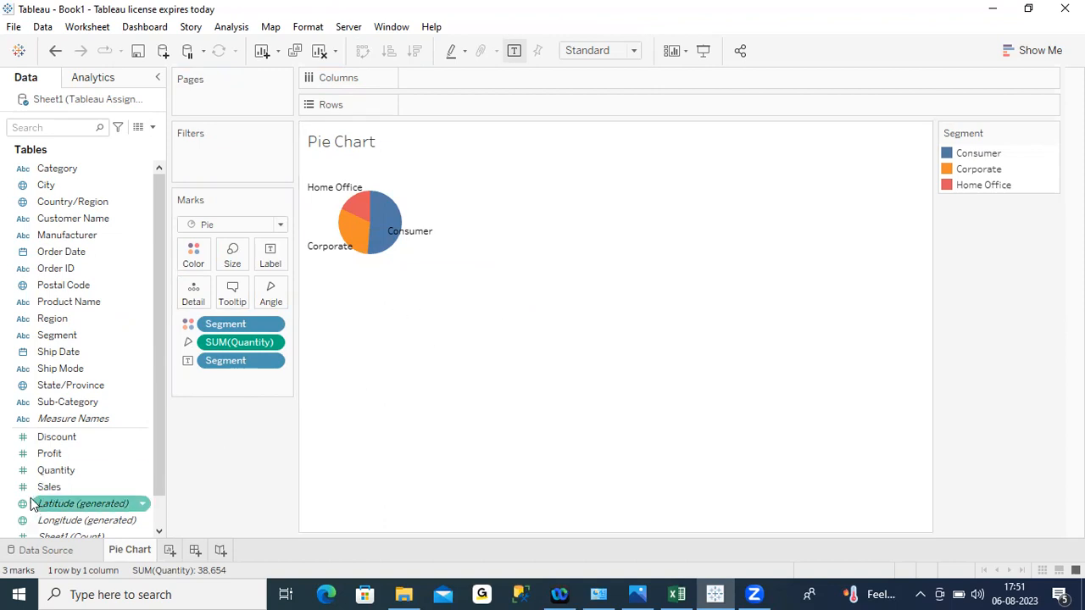
pyautogui.moveTo(58, 478); pyautogui.dragTo(272, 263)
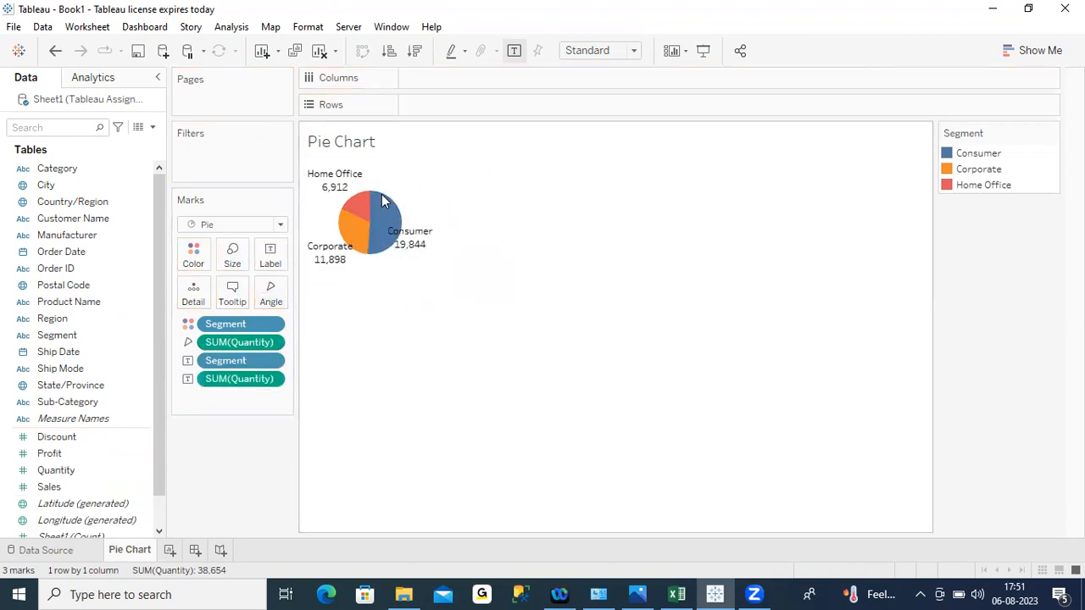
# - Enlarge the pie marks slightly and fit the chart to Entire View
pyautogui.click(233, 257)
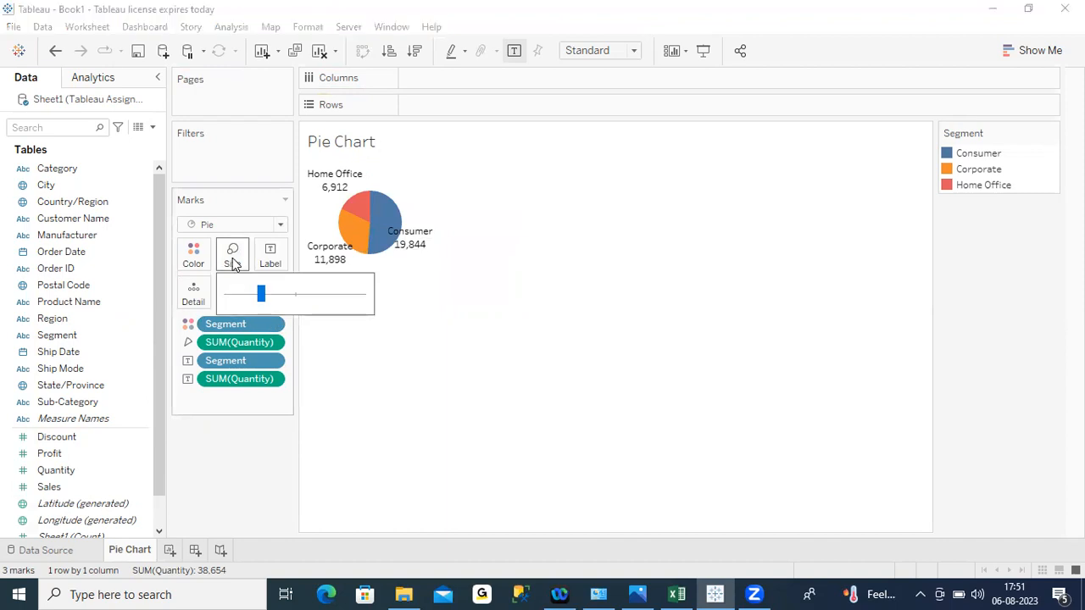
pyautogui.click(271, 294)
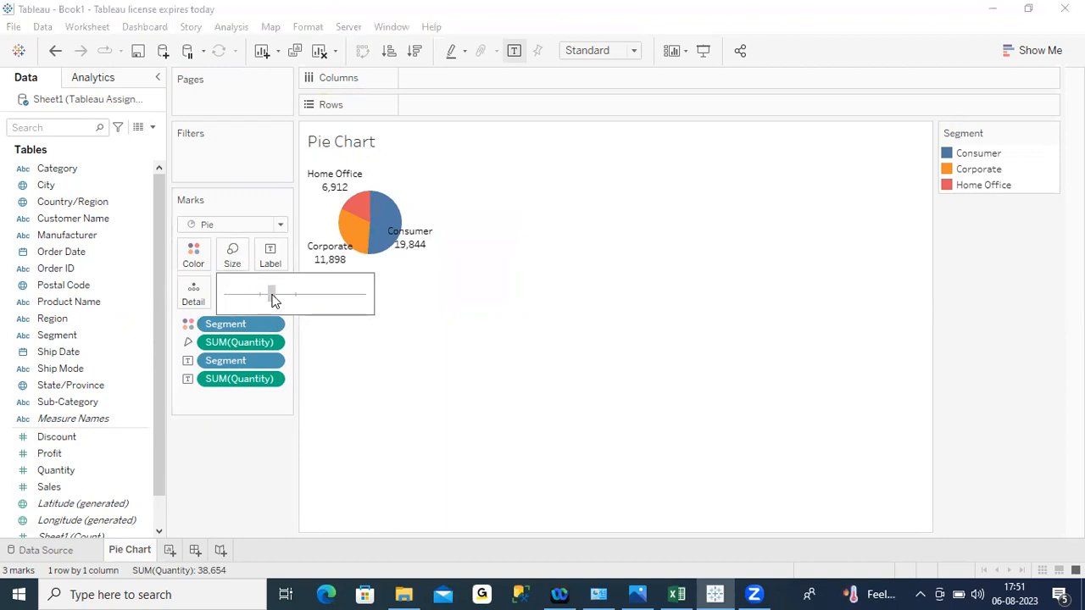
pyautogui.click(425, 400)
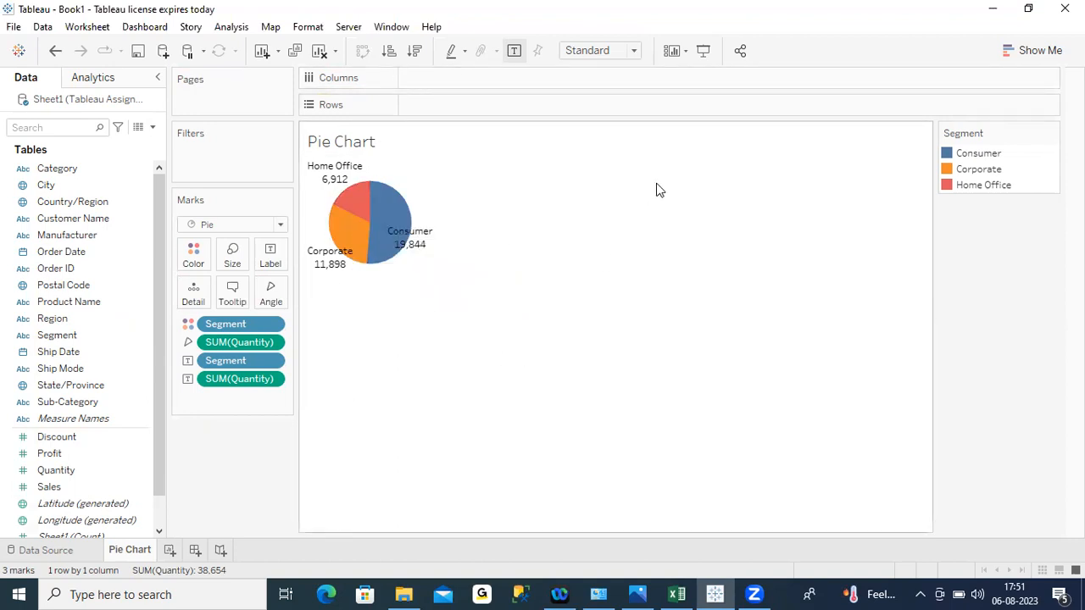
pyautogui.click(634, 53)
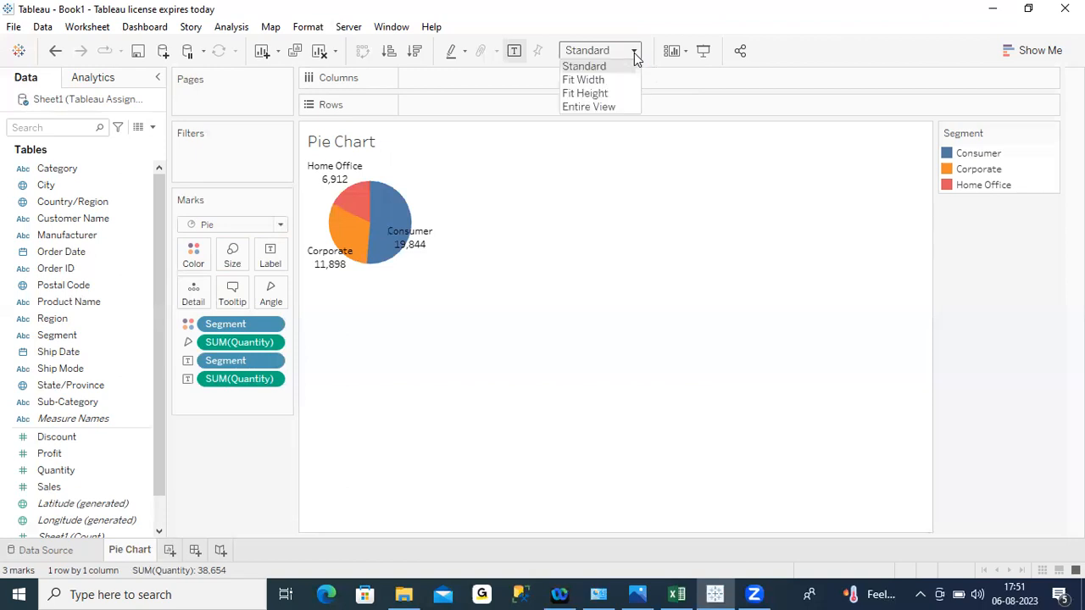
pyautogui.click(591, 106)
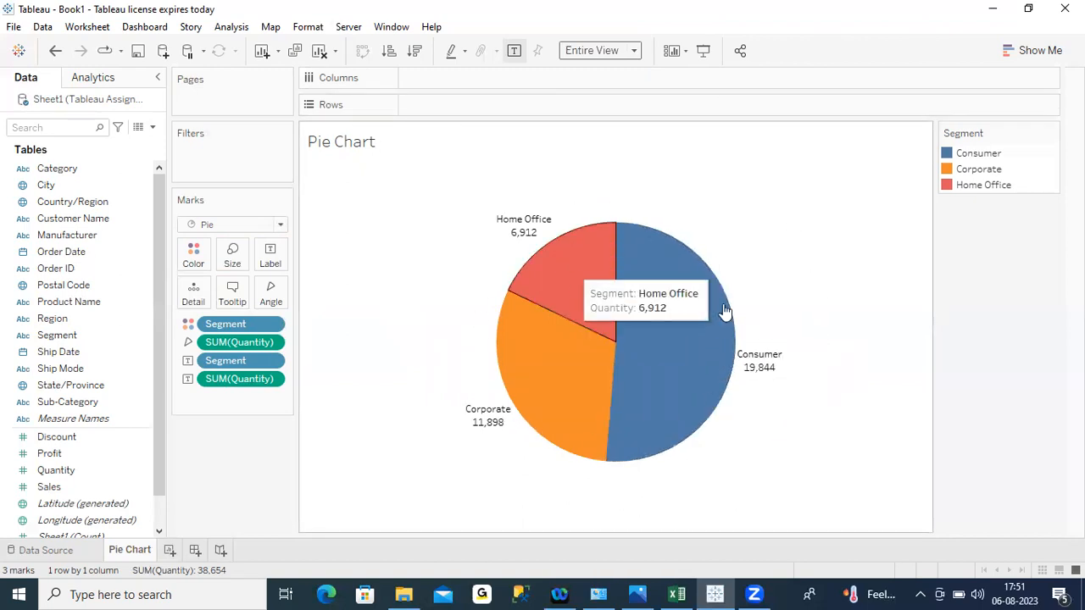
pyautogui.moveTo(683, 356)
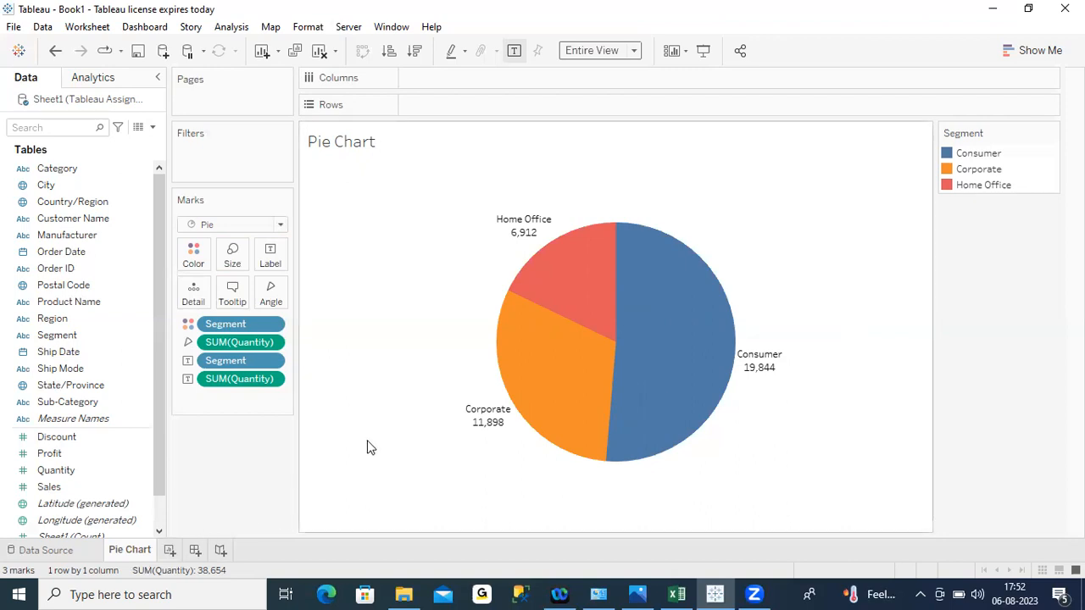
# - Add a new worksheet and rename it as Donu Chart
pyautogui.click(170, 552)
pyautogui.rightClick(176, 552)
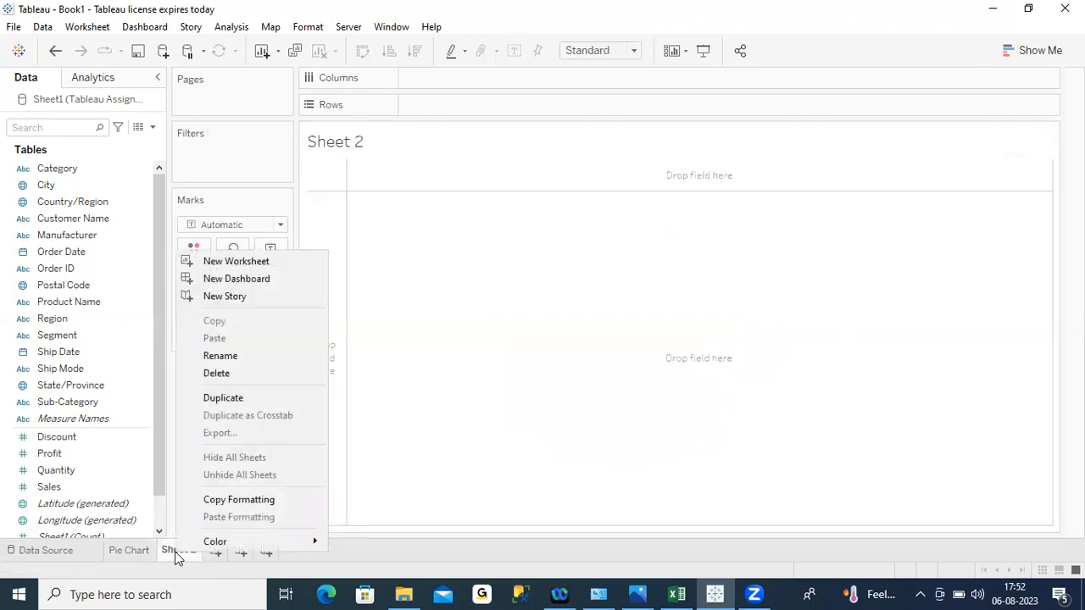
pyautogui.click(220, 356)
pyautogui.write('DOn')
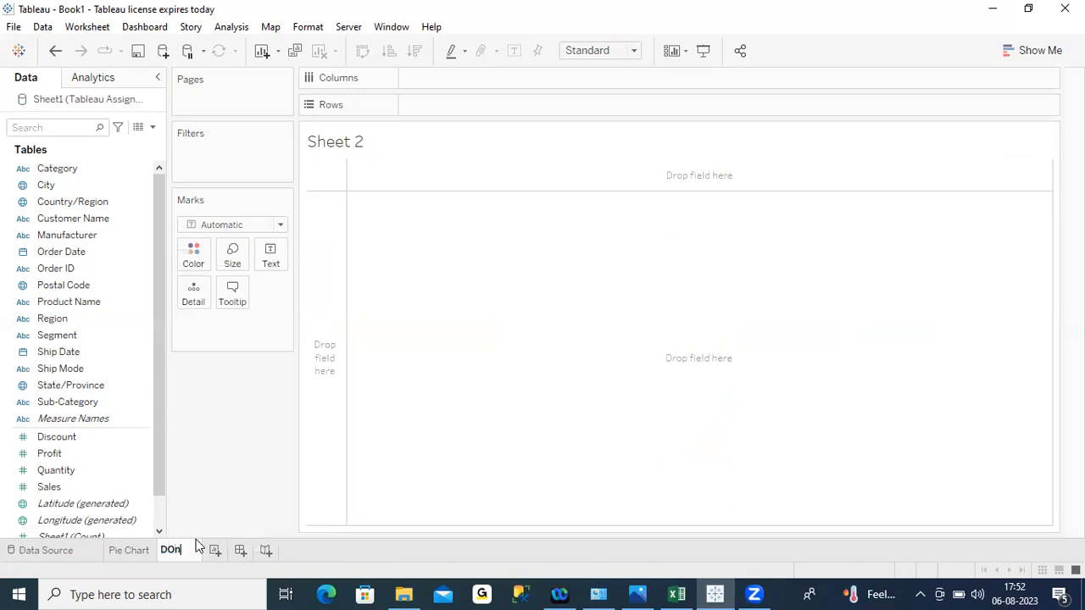
pyautogui.press('BackSpace')
pyautogui.press('BackSpace')
pyautogui.write('onu Chart')
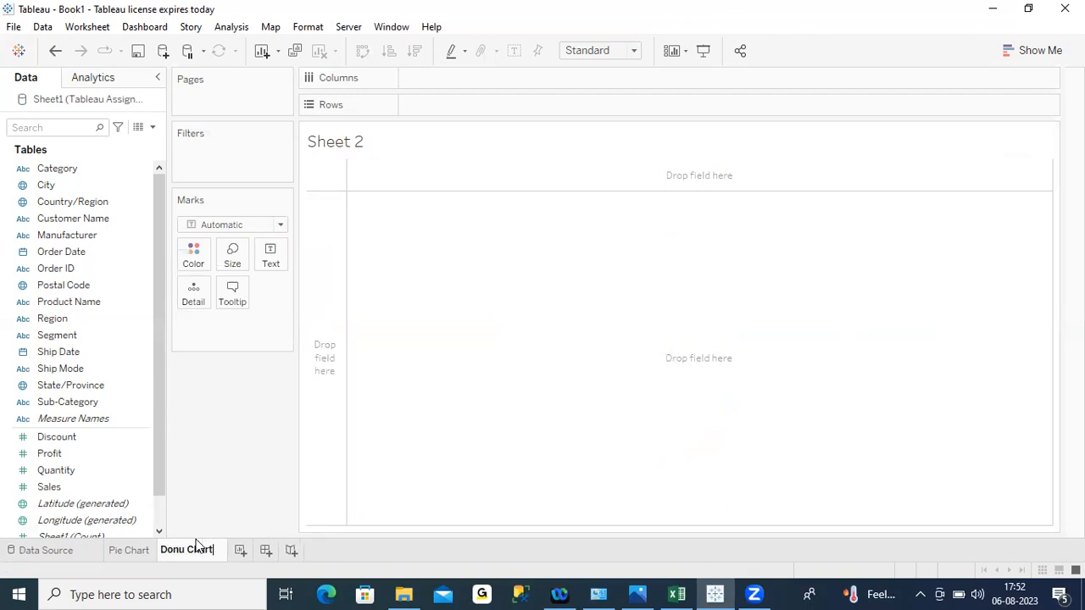
pyautogui.click(514, 434)
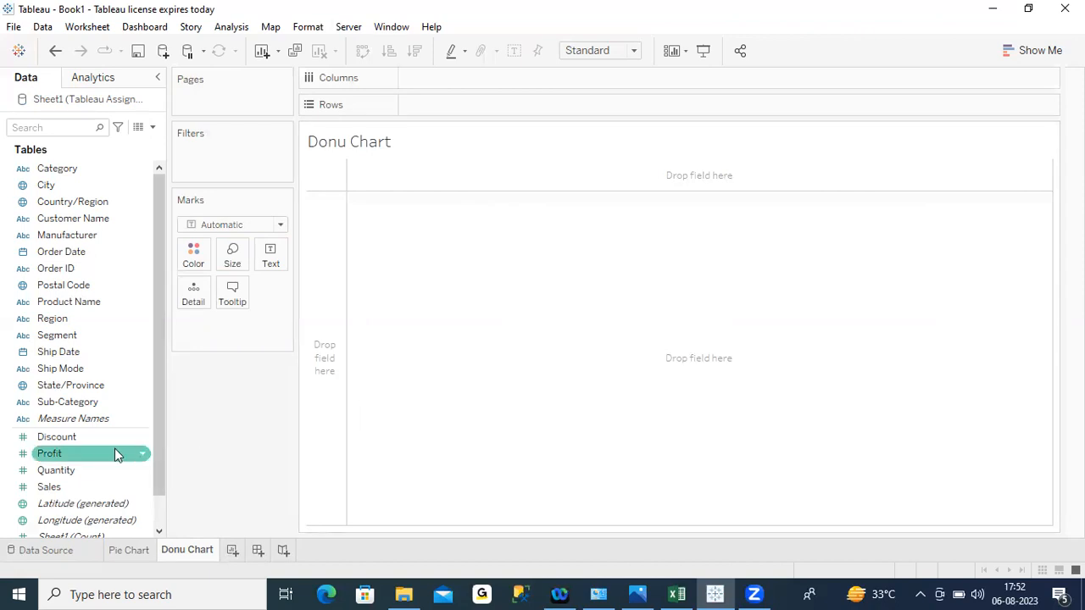
# - Place Profit on Rows and change its aggregation to Minimum
pyautogui.moveTo(89, 453); pyautogui.dragTo(475, 113)
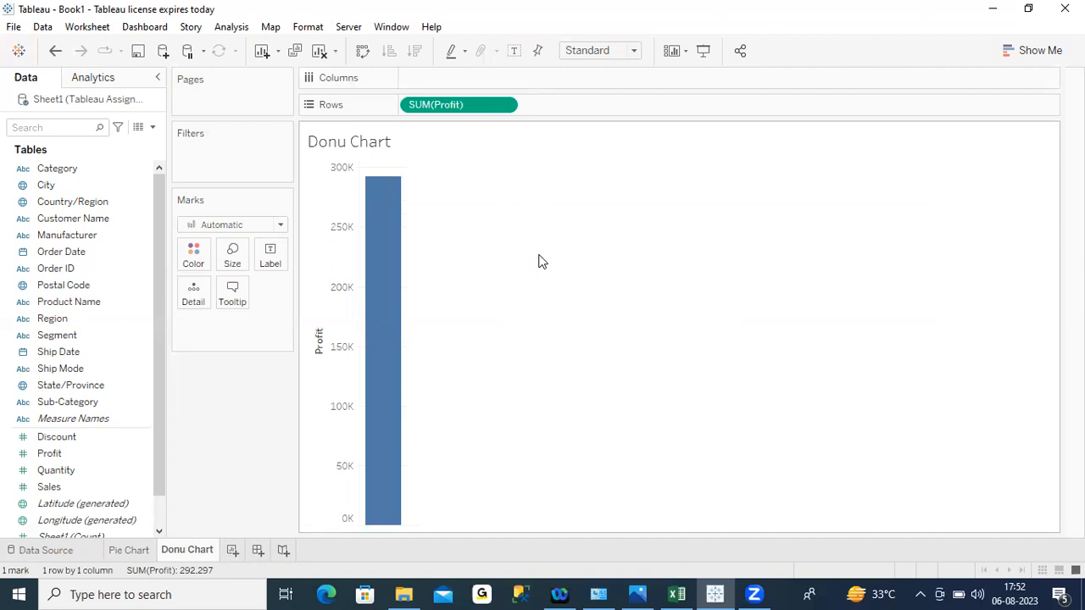
pyautogui.click(505, 104)
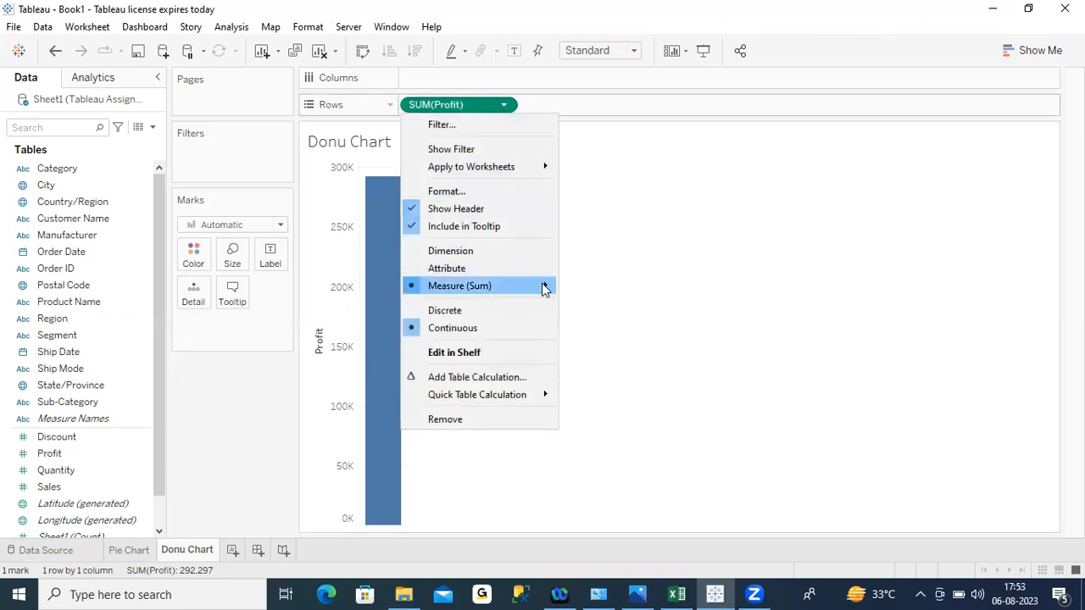
pyautogui.moveTo(544, 288)
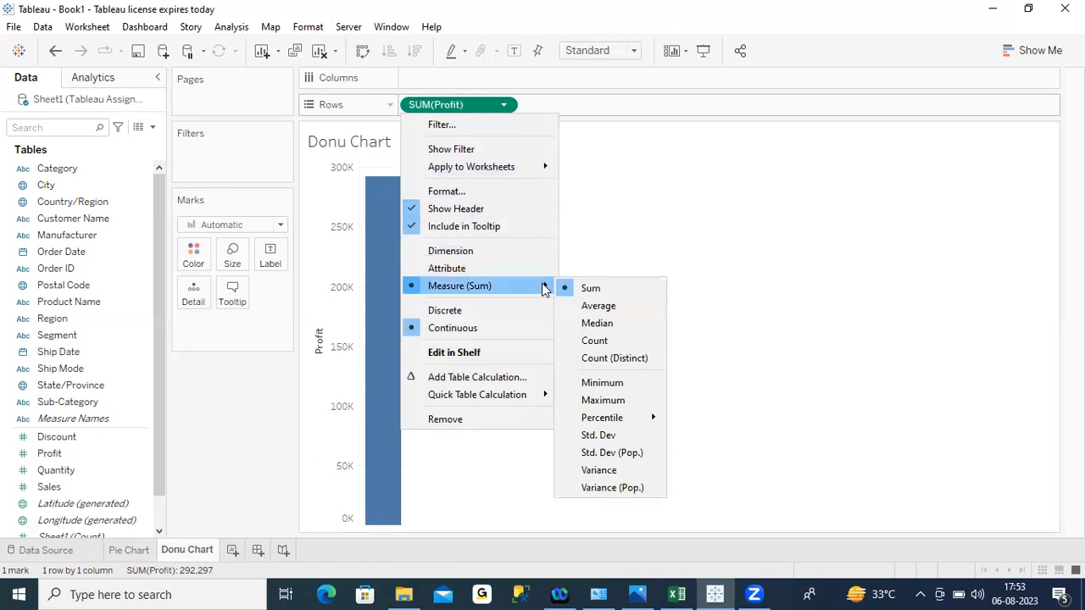
pyautogui.click(602, 383)
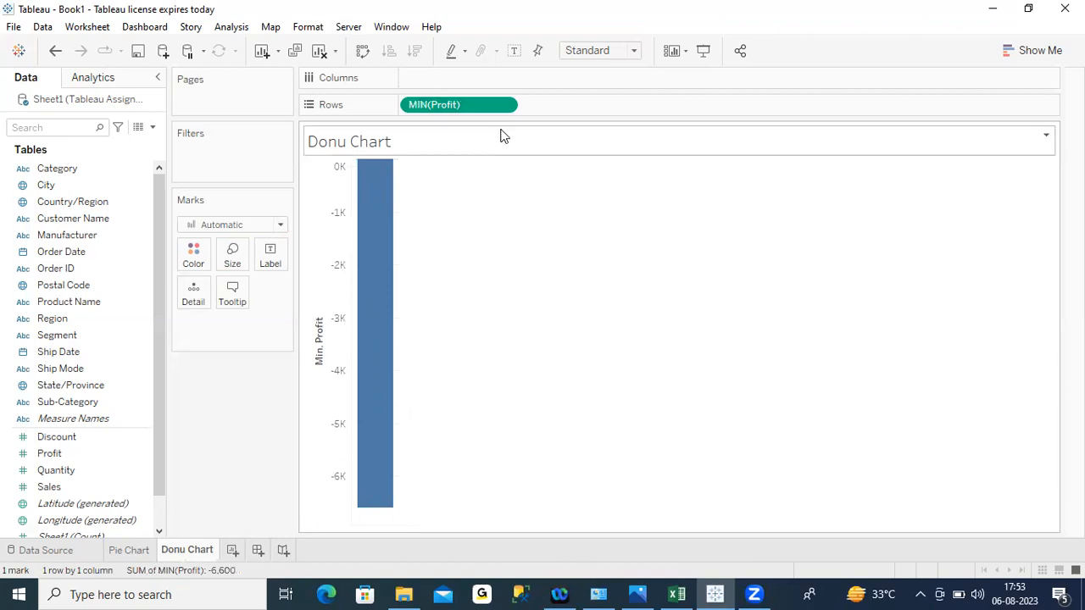
# - Edit the minimum Profit expression on Rows in place so it reads MIN(-1)
pyautogui.doubleClick(460, 105)
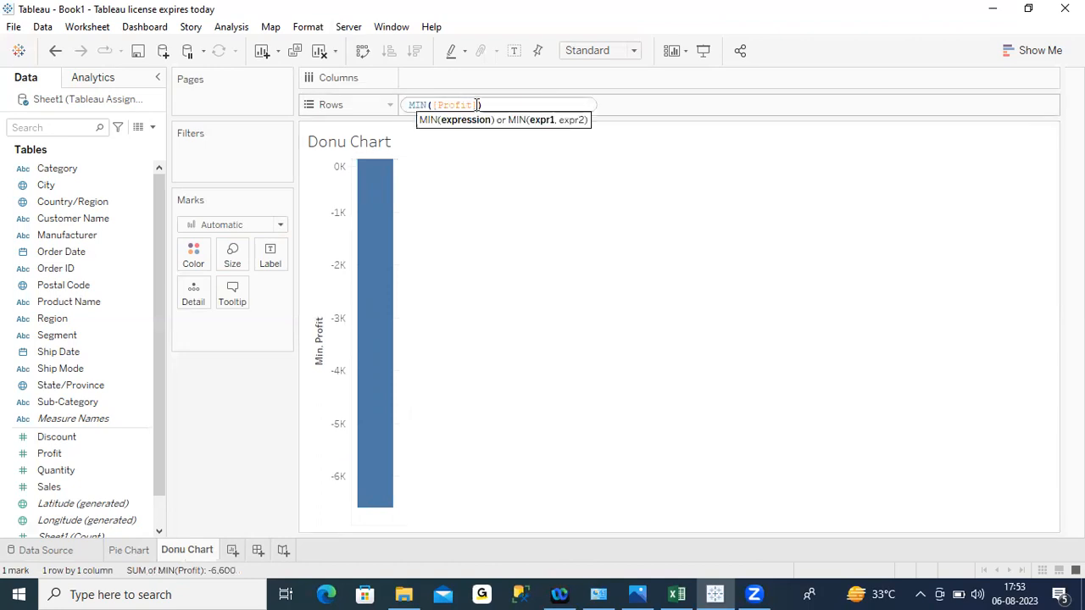
pyautogui.press('BackSpace')
pyautogui.press('BackSpace')
pyautogui.press('BackSpace')
pyautogui.press('BackSpace')
pyautogui.press('BackSpace')
pyautogui.press('BackSpace')
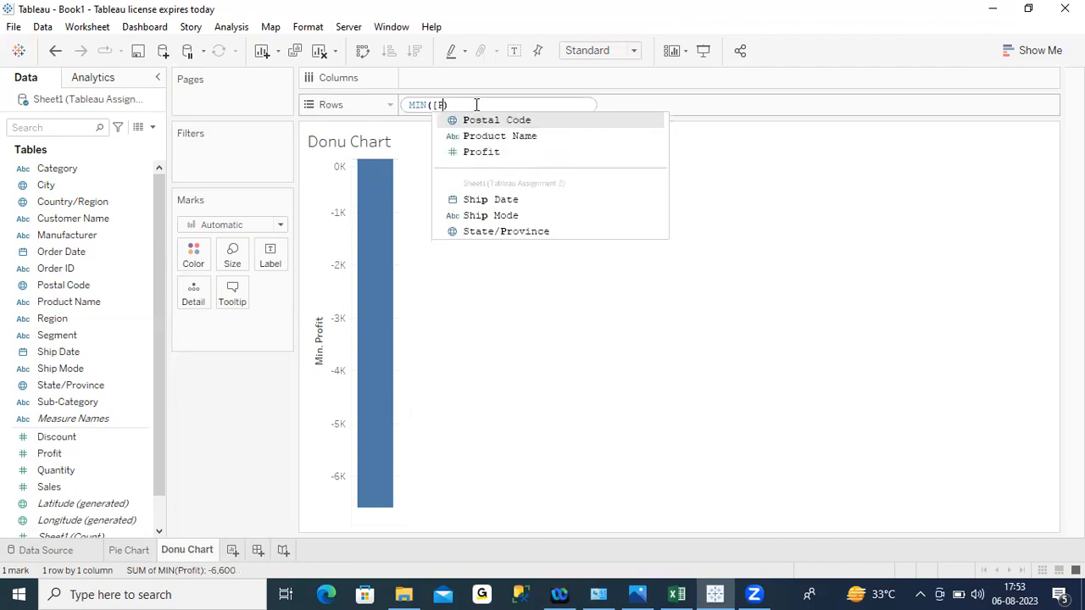
pyautogui.press('BackSpace')
pyautogui.press('BackSpace')
pyautogui.write('-1')
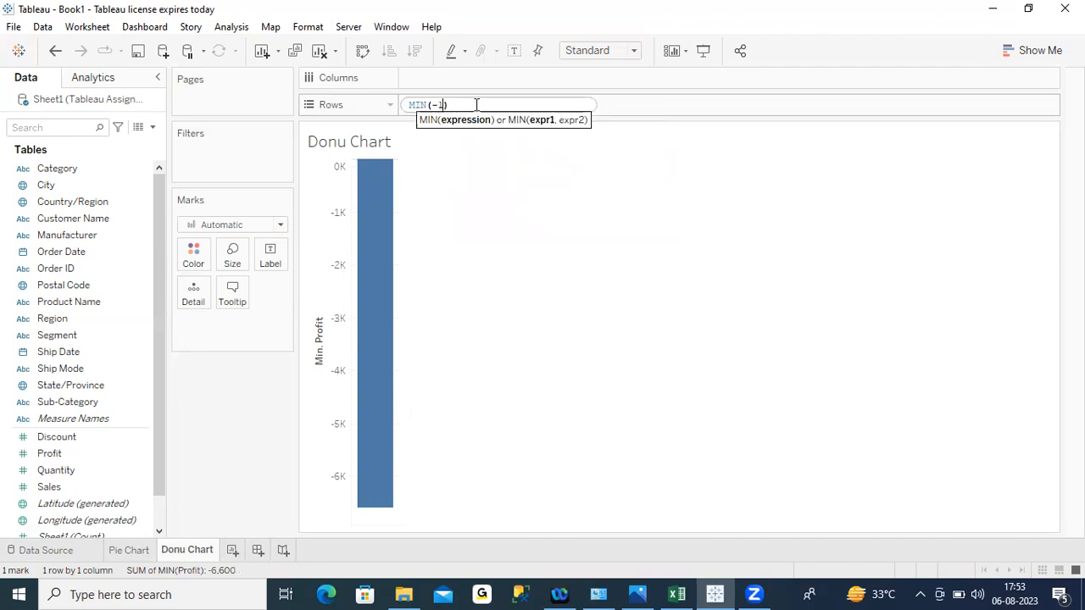
pyautogui.press('Return')
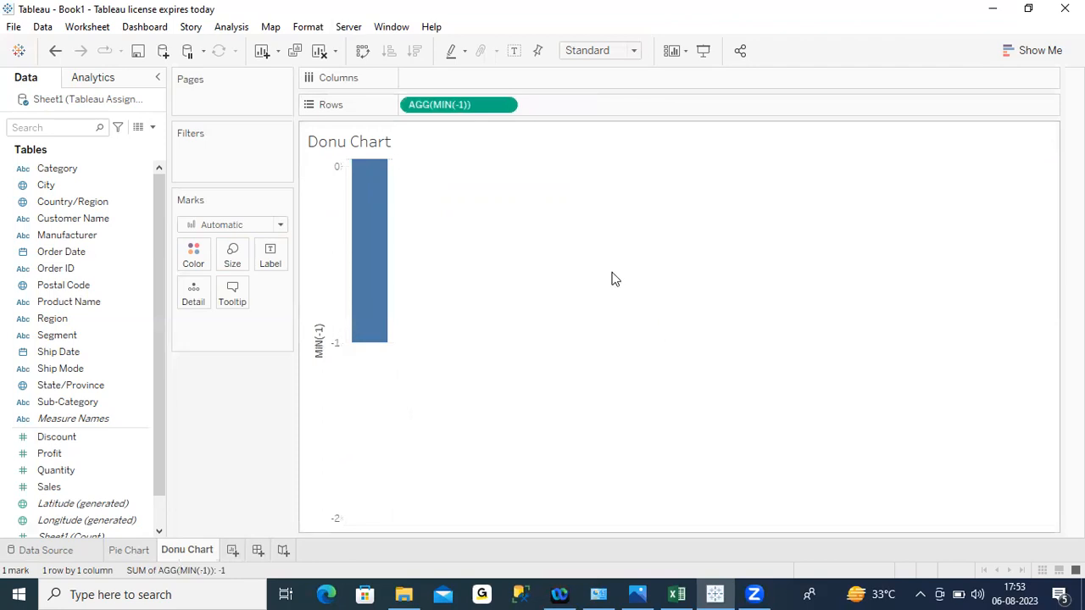
# - Add Profit as a second measure on Rows after MIN(-1) and aggregate it as Minimum
pyautogui.moveTo(443, 113); pyautogui.dragTo(649, 114)
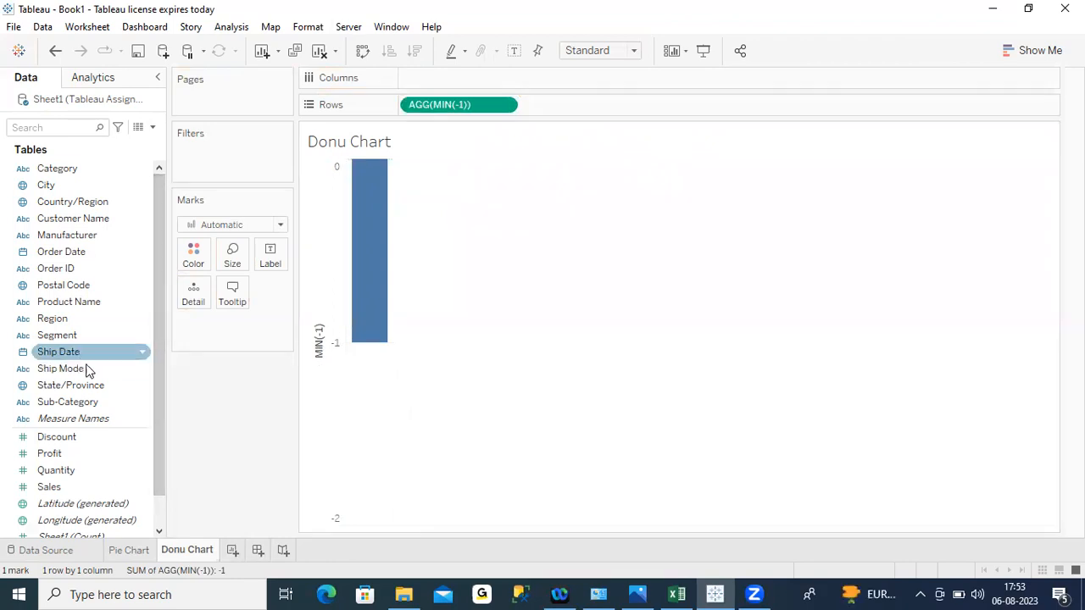
pyautogui.moveTo(55, 460); pyautogui.dragTo(607, 129)
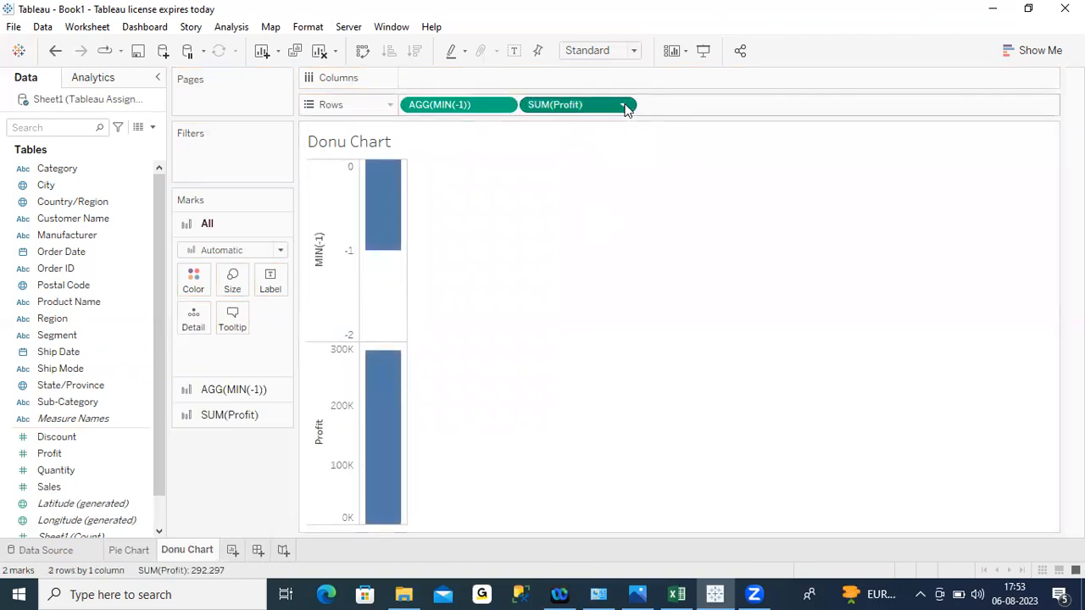
pyautogui.click(624, 106)
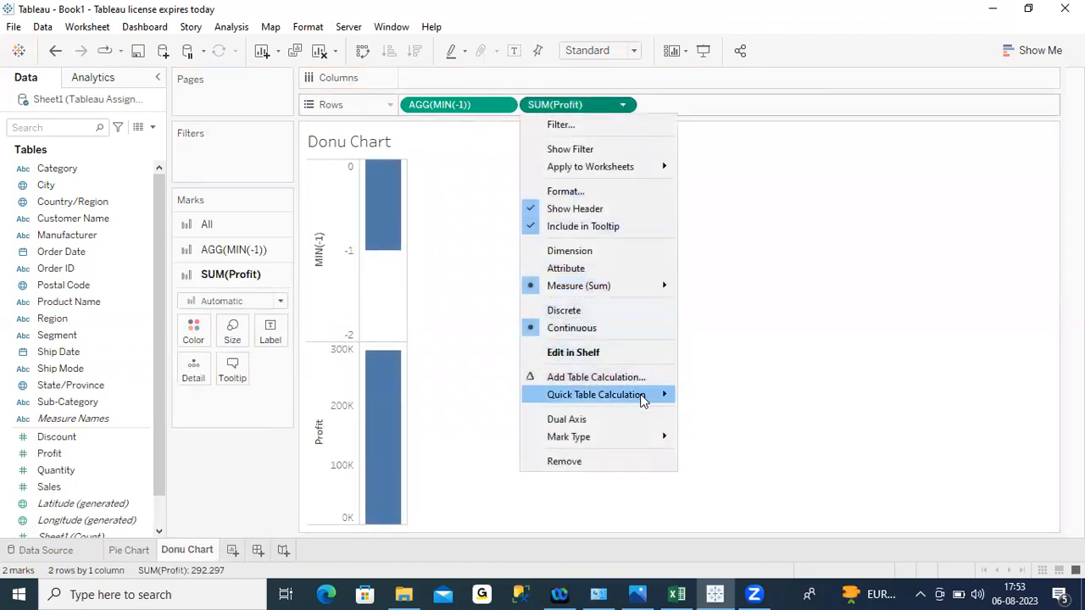
pyautogui.moveTo(647, 287)
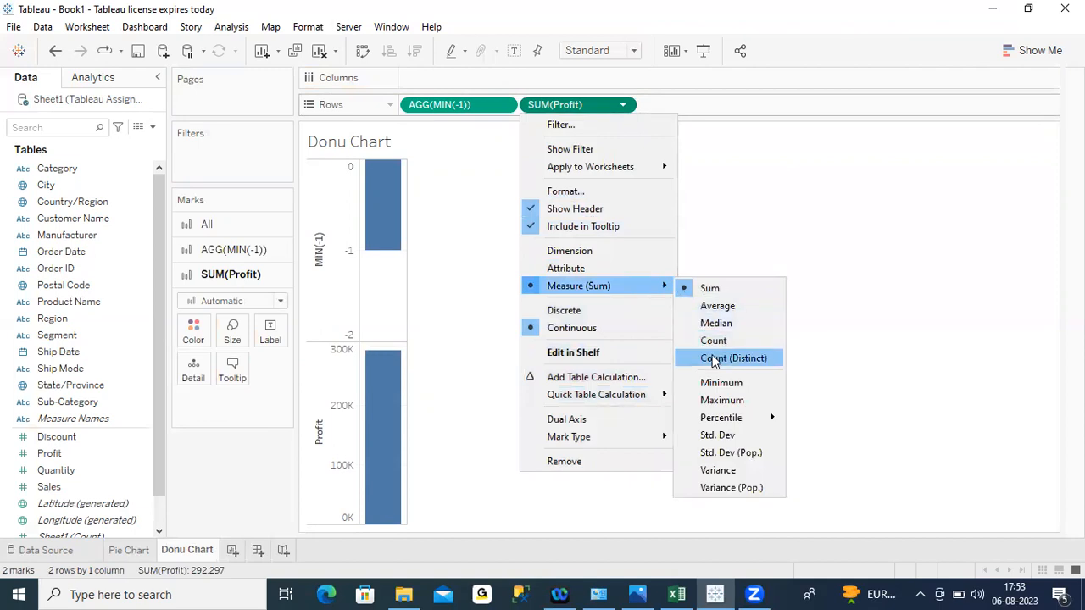
pyautogui.click(727, 382)
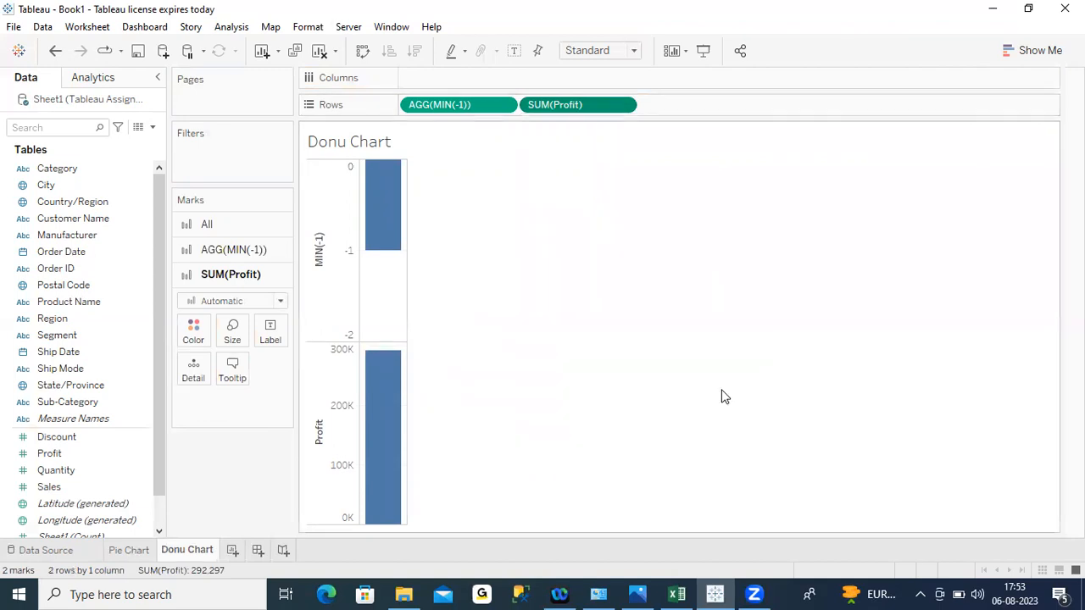
# - Rewrite the second Rows expression as MIN(-1) to match the first one
pyautogui.doubleClick(588, 107)
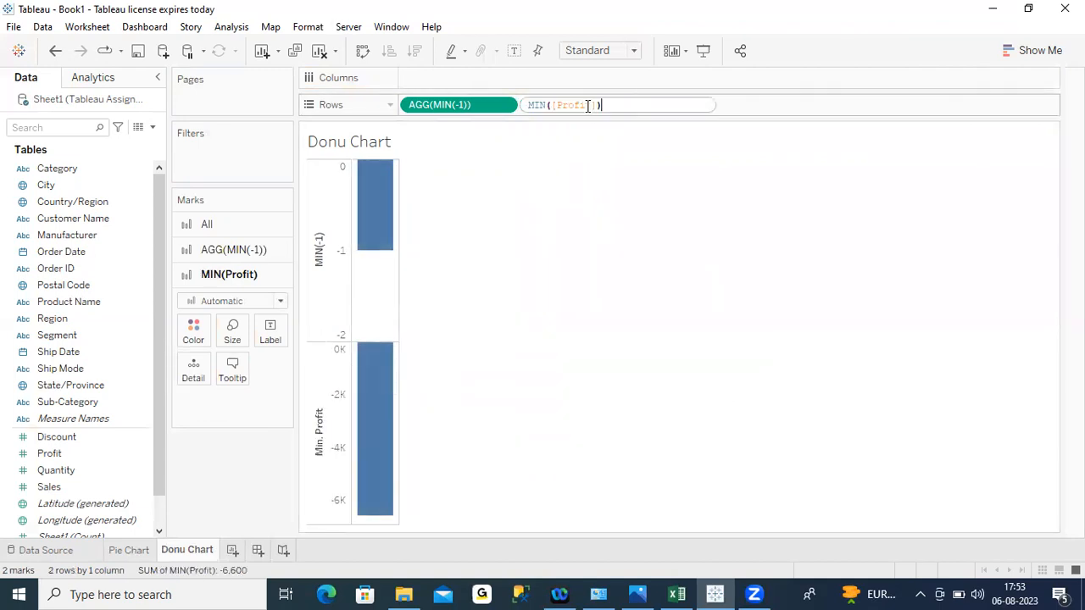
pyautogui.click(596, 105)
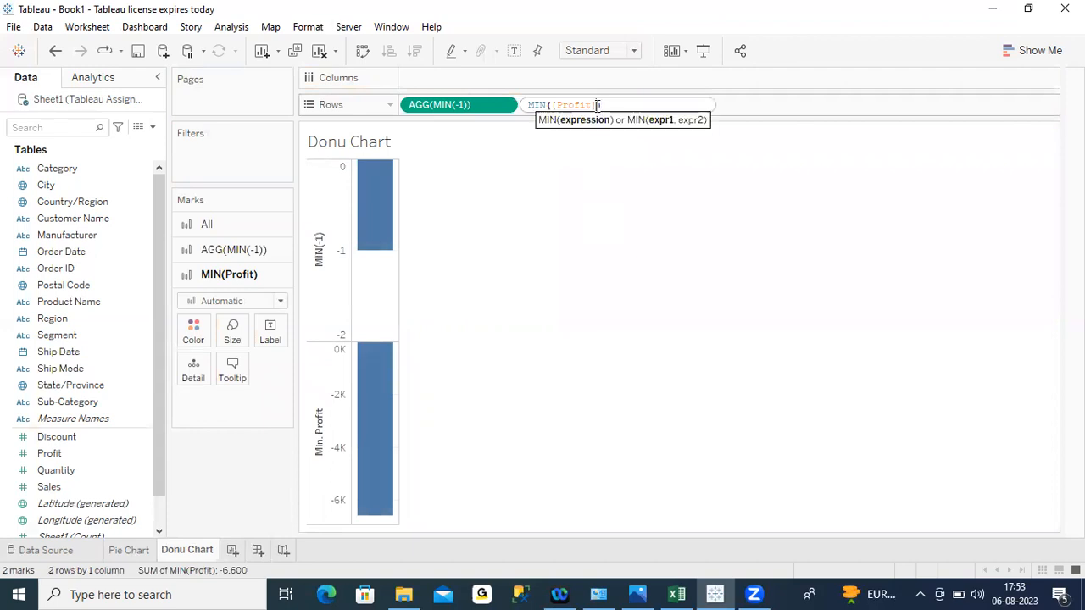
pyautogui.press('BackSpace')
pyautogui.press('BackSpace')
pyautogui.press('BackSpace')
pyautogui.press('BackSpace')
pyautogui.press('BackSpace')
pyautogui.press('BackSpace')
pyautogui.press('BackSpace')
pyautogui.press('BackSpace')
pyautogui.write('-1')
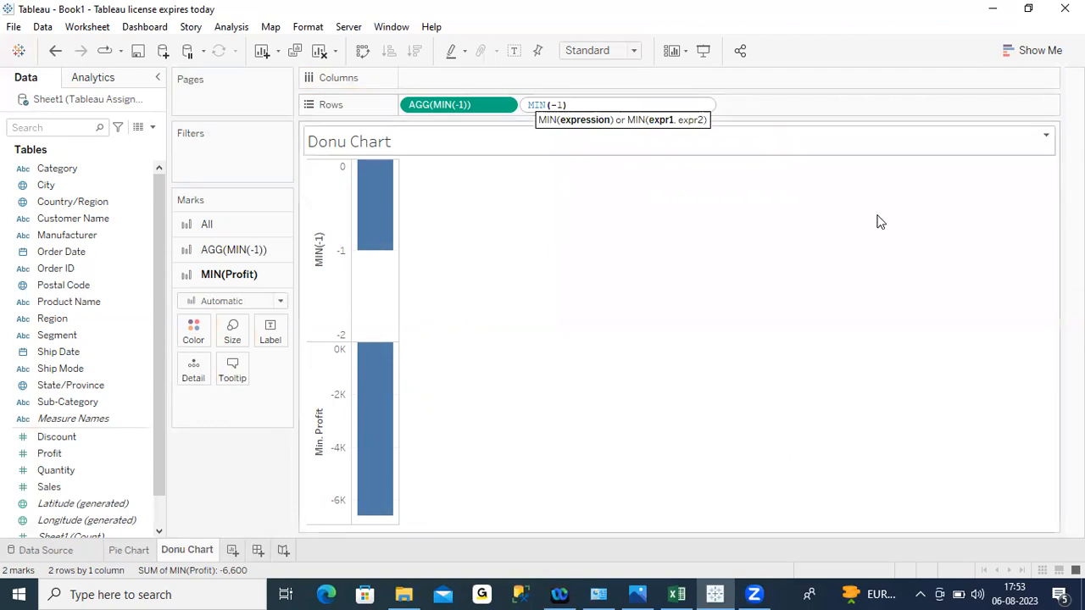
pyautogui.press('Return')
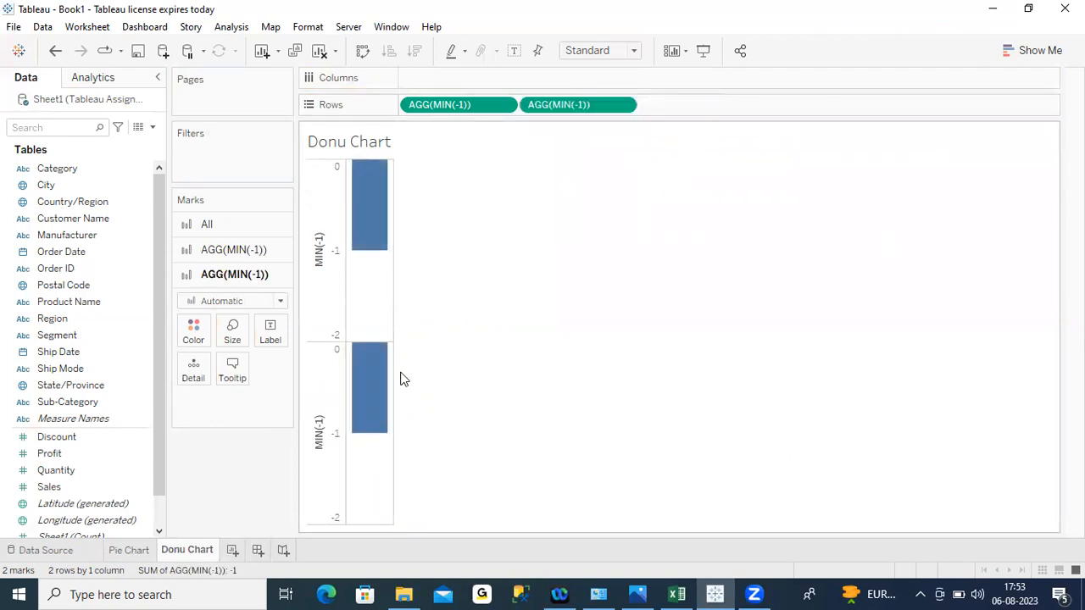
# - Change the mark type of the first MIN(-1) measure to Pie
pyautogui.click(217, 251)
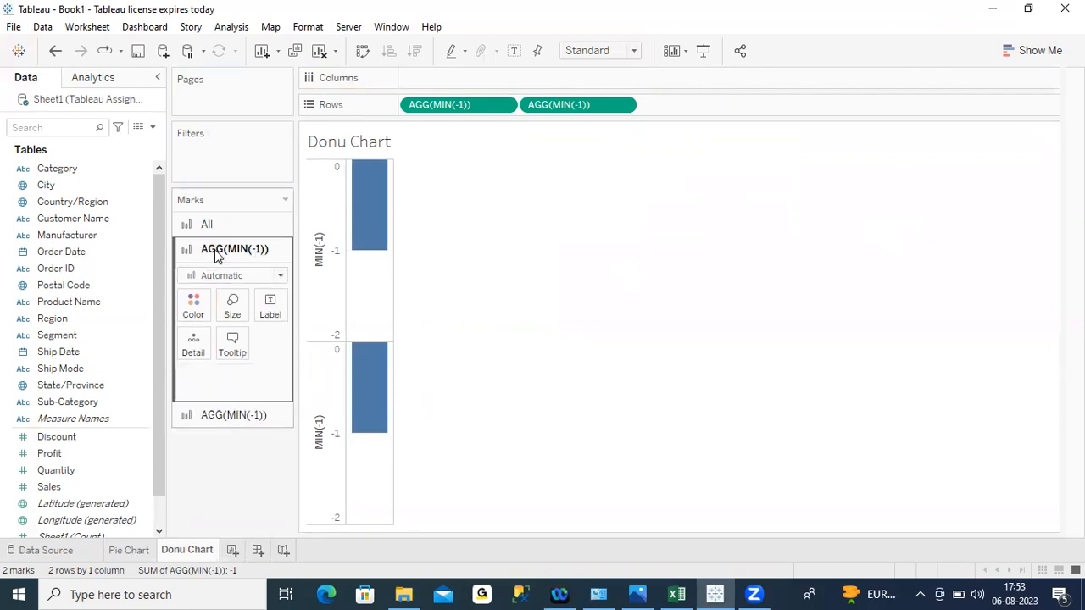
pyautogui.click(281, 278)
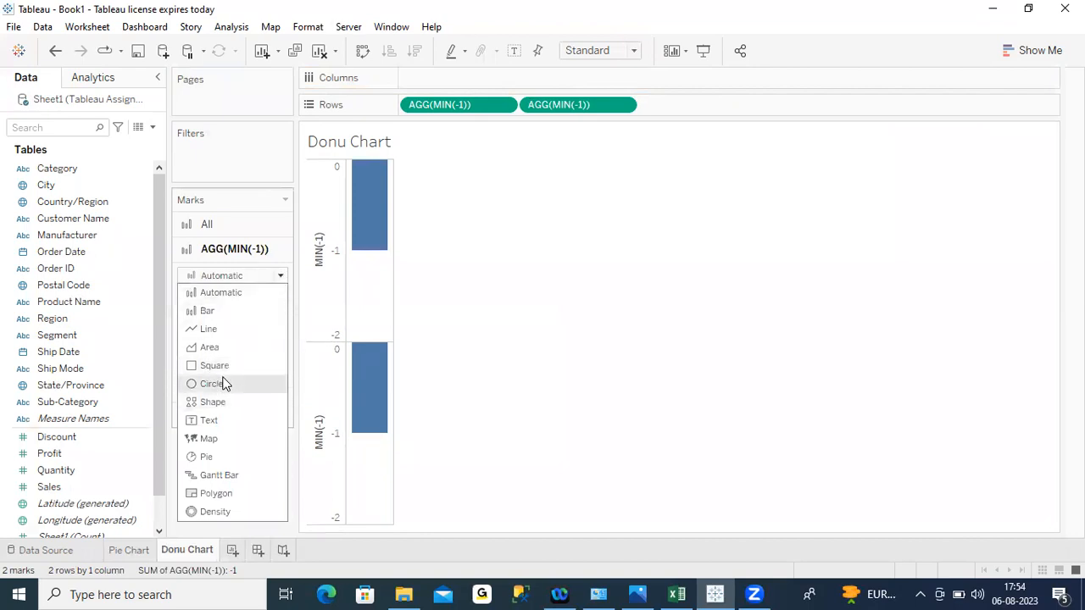
pyautogui.click(207, 457)
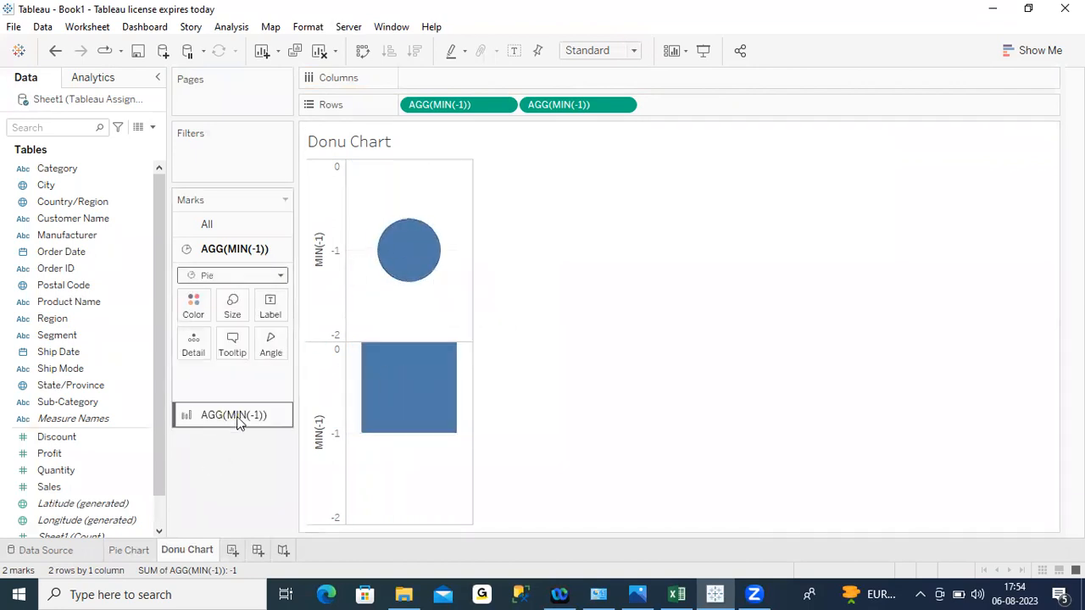
# - Colour the first pie by Segment with slice angles from Quantity, and label the slices with the sum of Quantity and Segment
pyautogui.moveTo(55, 340); pyautogui.dragTo(193, 309)
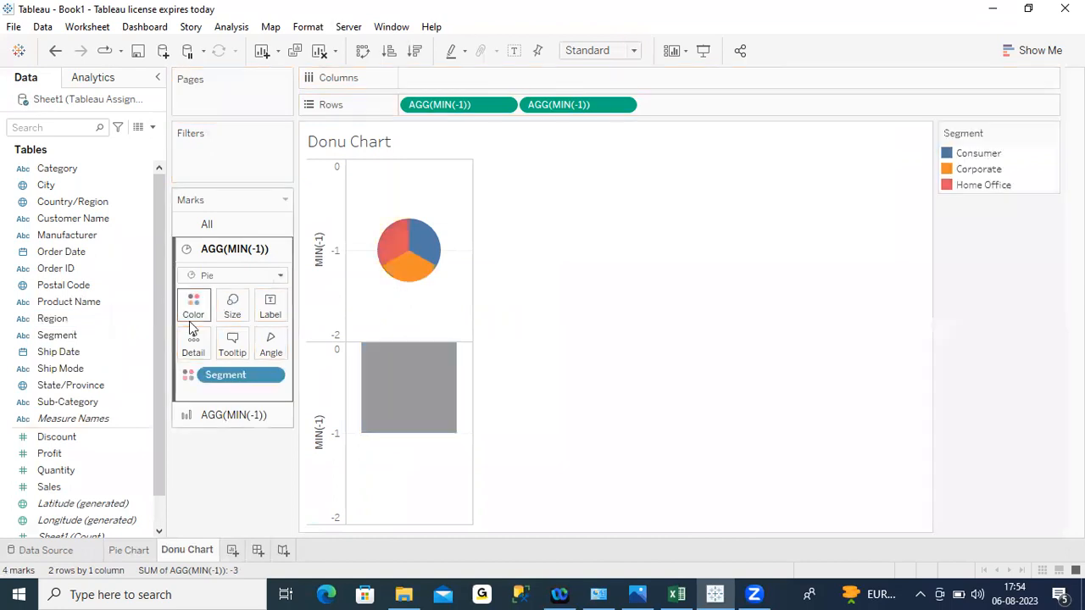
pyautogui.moveTo(62, 472); pyautogui.dragTo(270, 349)
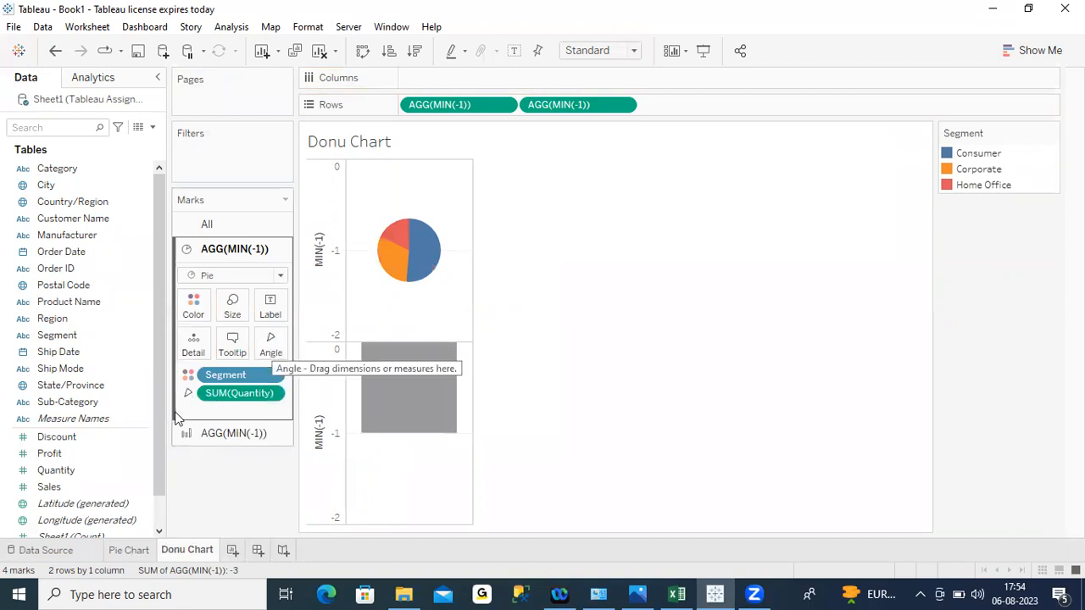
pyautogui.moveTo(66, 473); pyautogui.dragTo(266, 315)
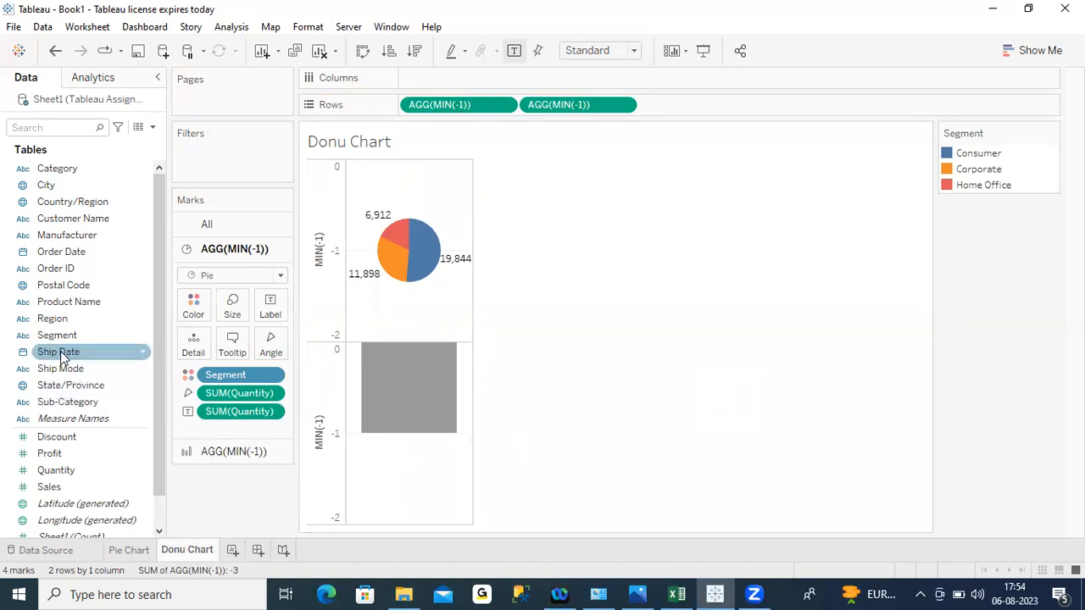
pyautogui.moveTo(55, 336); pyautogui.dragTo(273, 313)
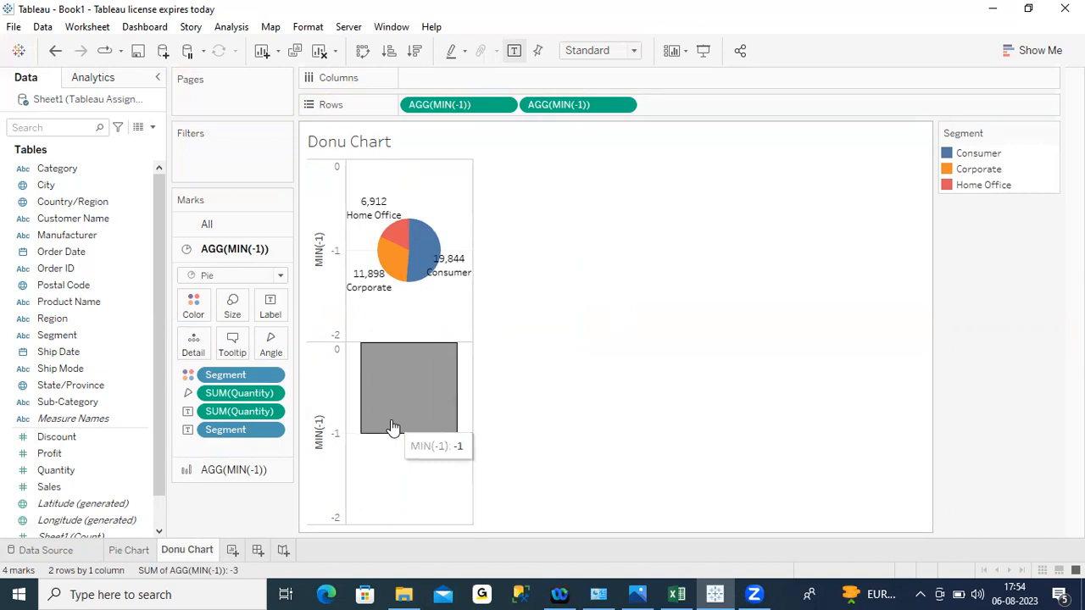
# - Set the second MIN(-1) measure's marks to Pie and overlay both pies as a dual axis
pyautogui.click(235, 470)
pyautogui.click(280, 301)
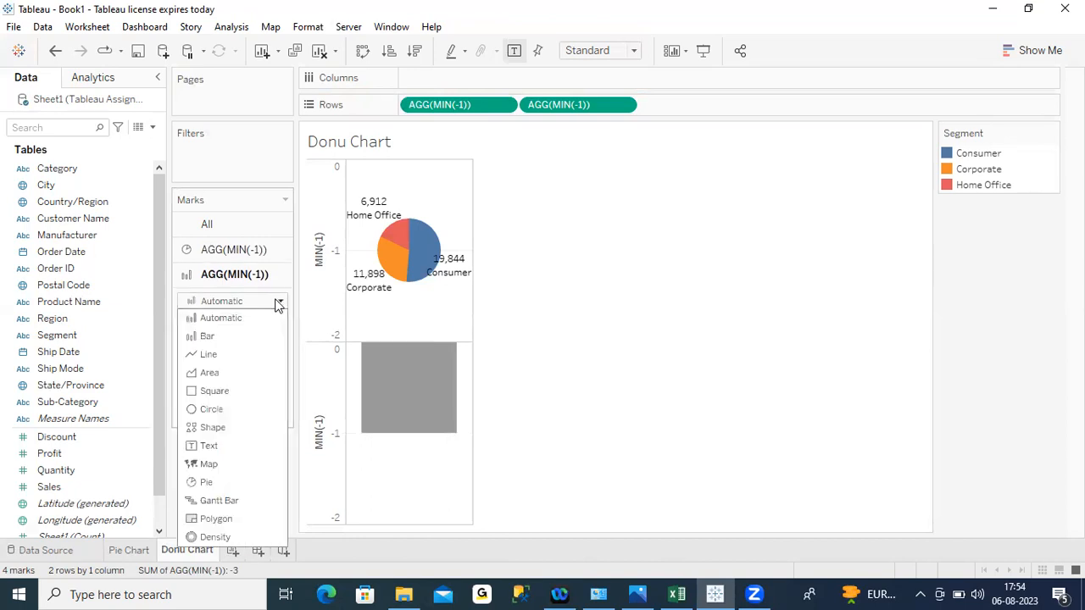
pyautogui.click(205, 483)
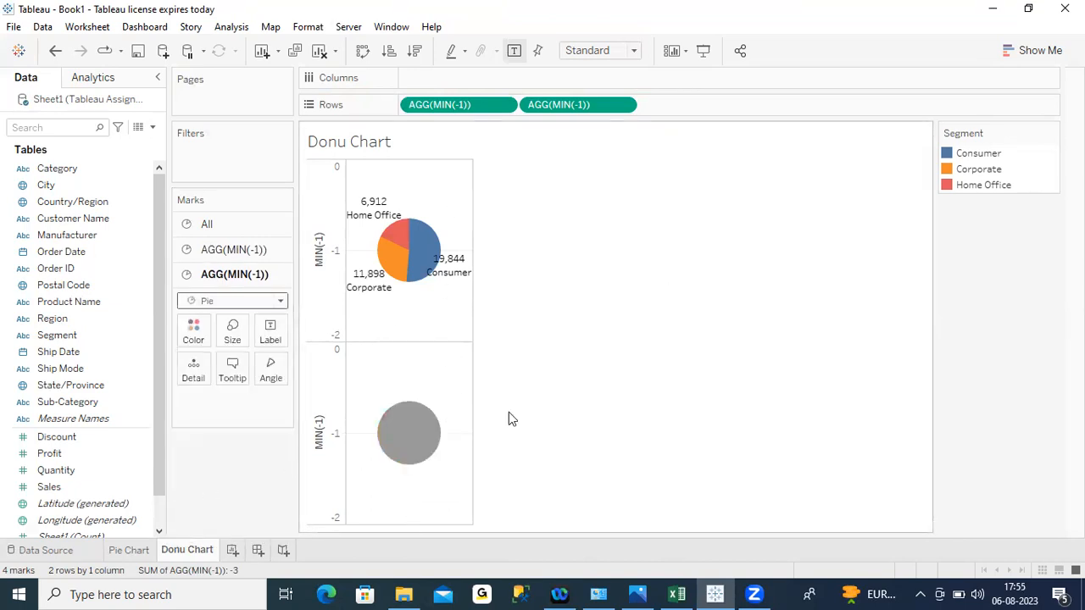
pyautogui.click(623, 105)
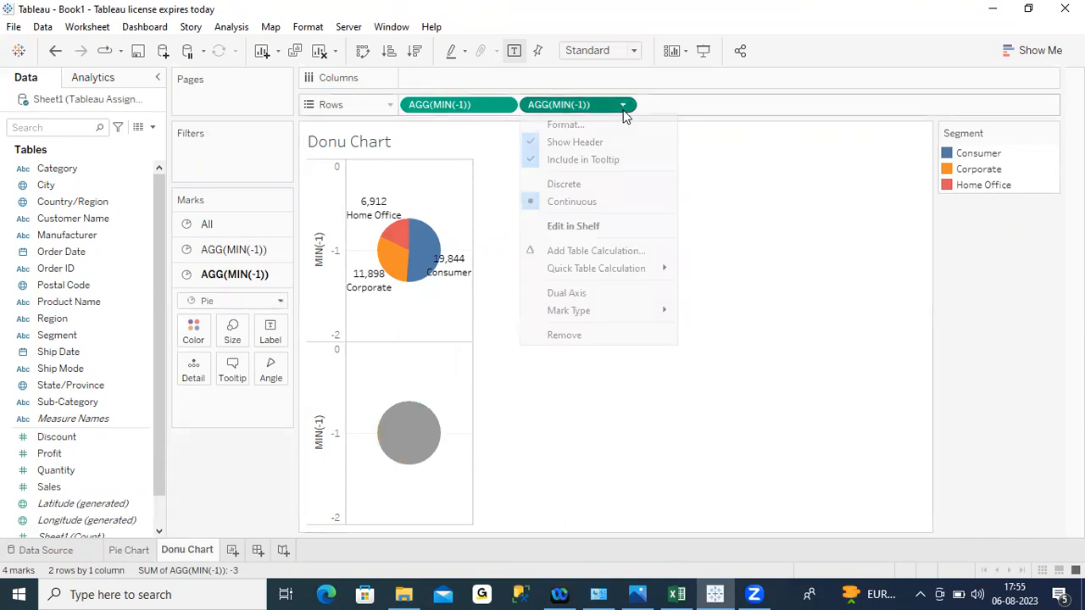
pyautogui.click(581, 294)
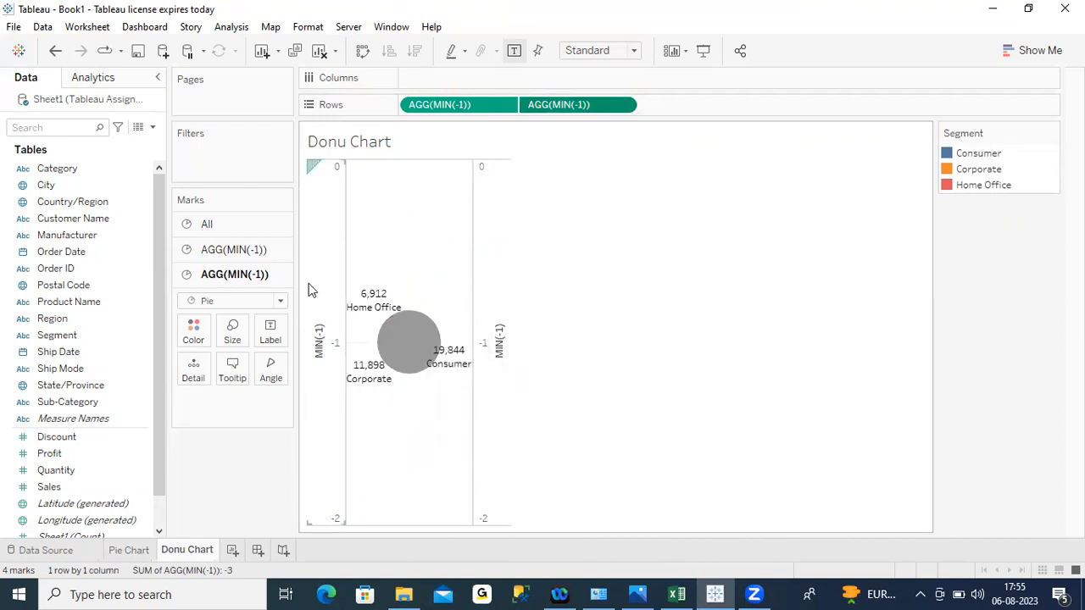
# - Enlarge the first MIN(-1) pie so its Segment slices form a ring around the grey pie
pyautogui.click(219, 252)
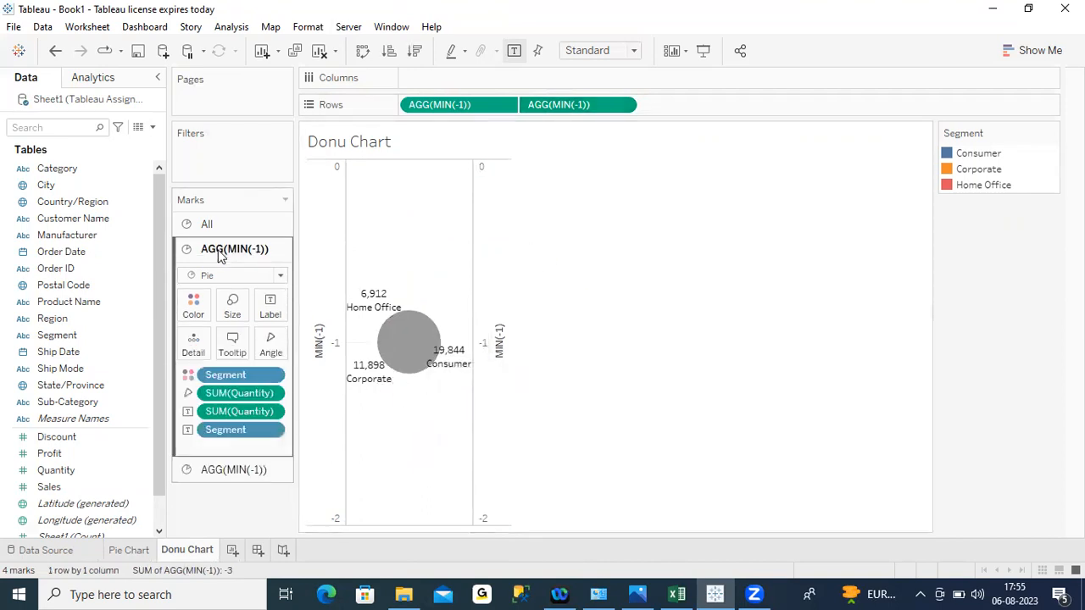
pyautogui.click(234, 313)
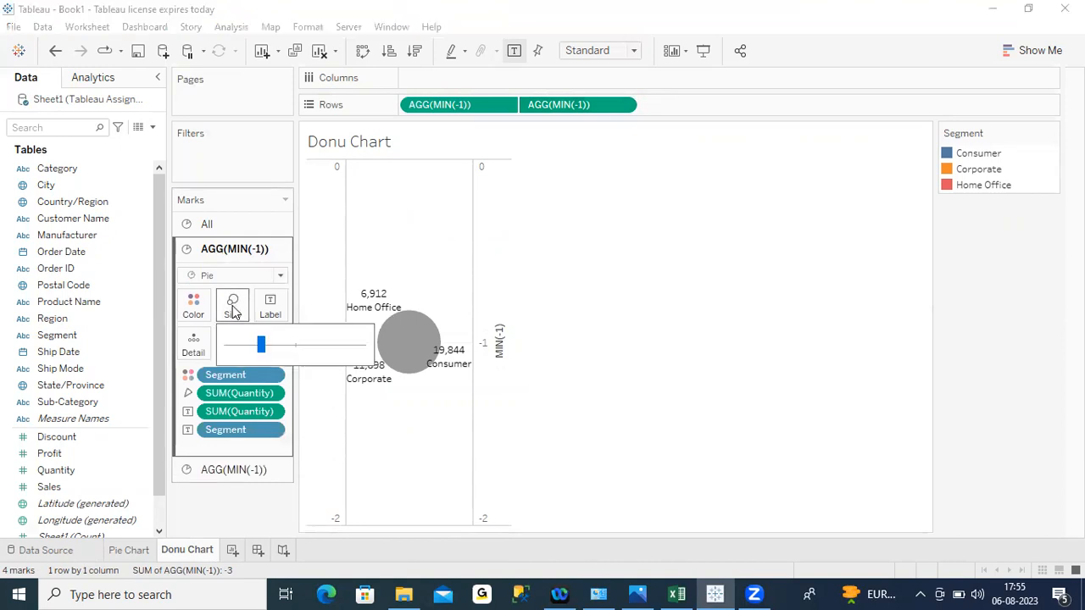
pyautogui.moveTo(273, 349); pyautogui.dragTo(286, 351)
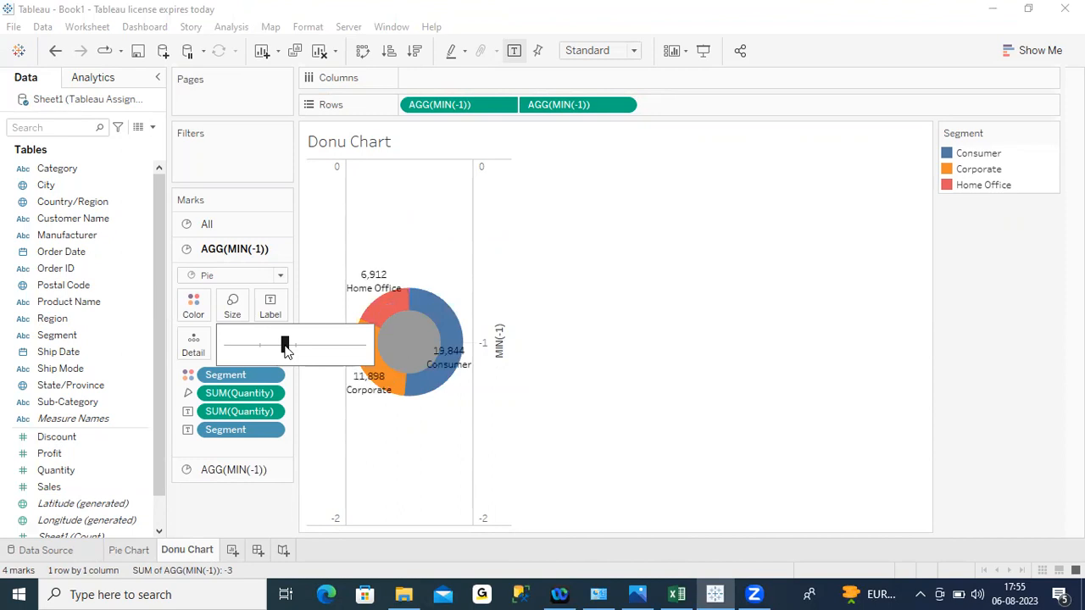
# - Enlarge the Segment pie further around the grey centre and fit the donut chart to Entire View
pyautogui.click(296, 348)
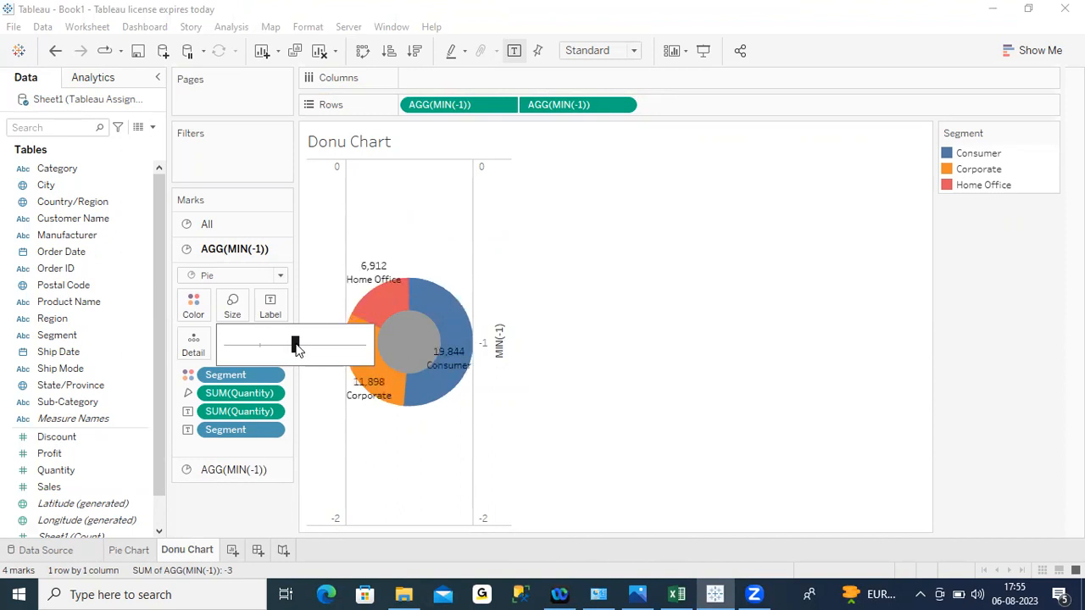
pyautogui.click(715, 266)
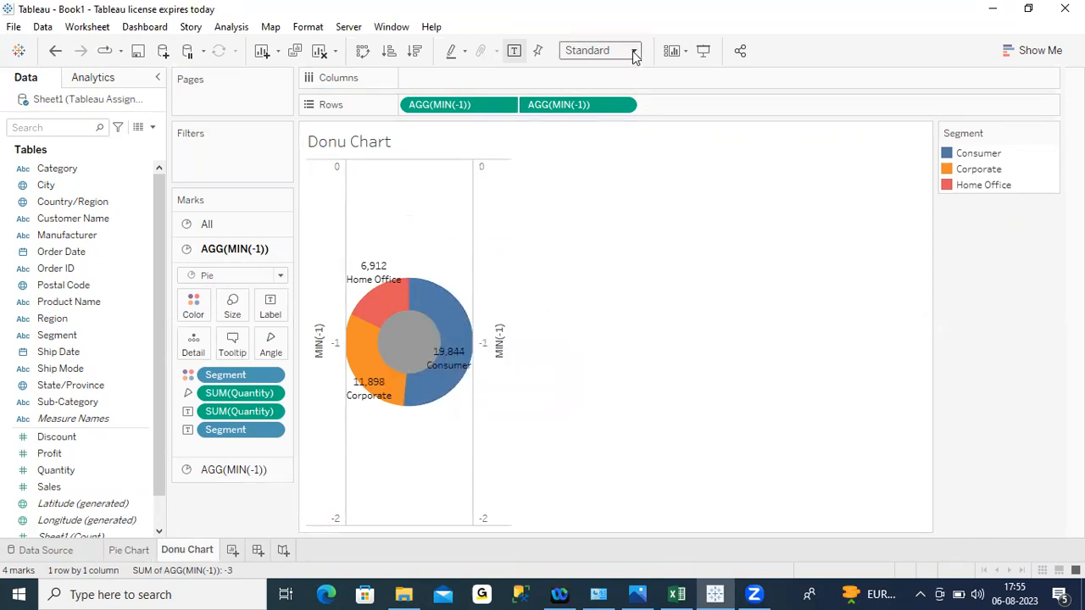
pyautogui.click(634, 51)
pyautogui.click(591, 107)
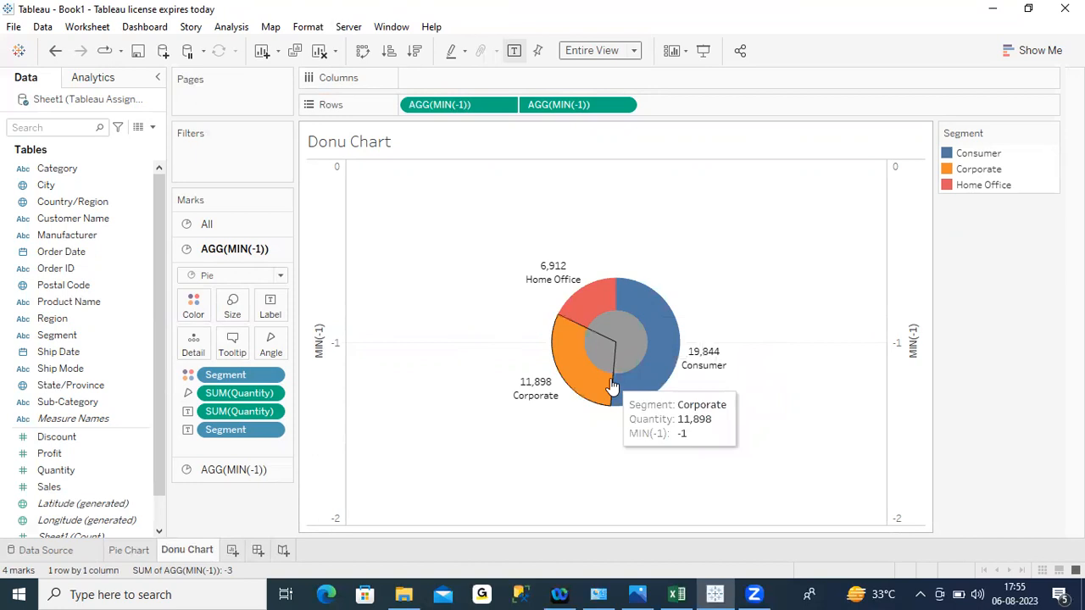
# - Colour the second MIN(-1) pie white to hollow out the donut's centre
pyautogui.click(243, 474)
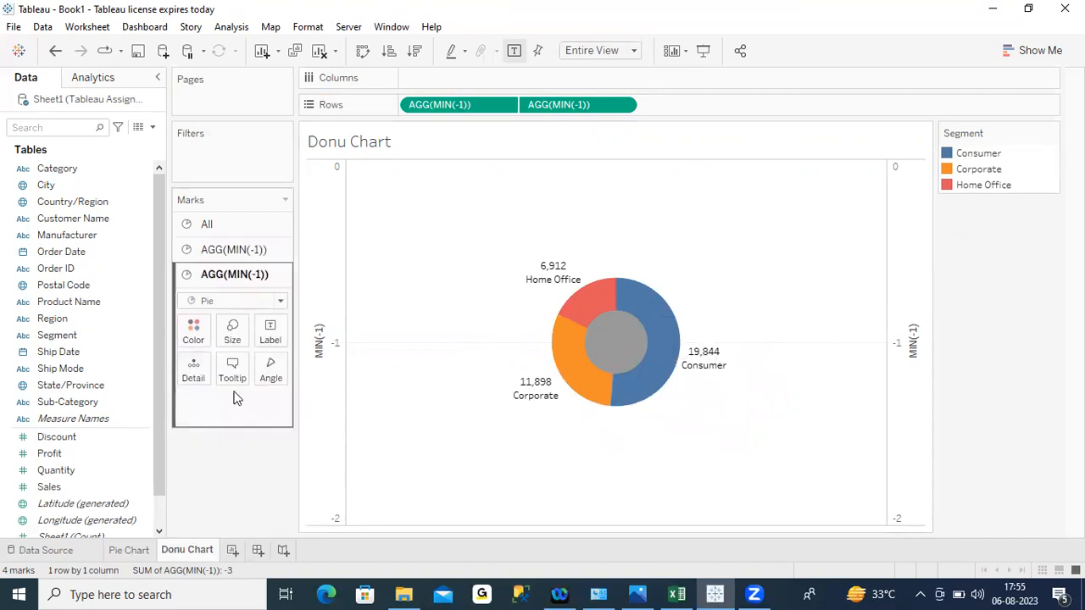
pyautogui.click(194, 333)
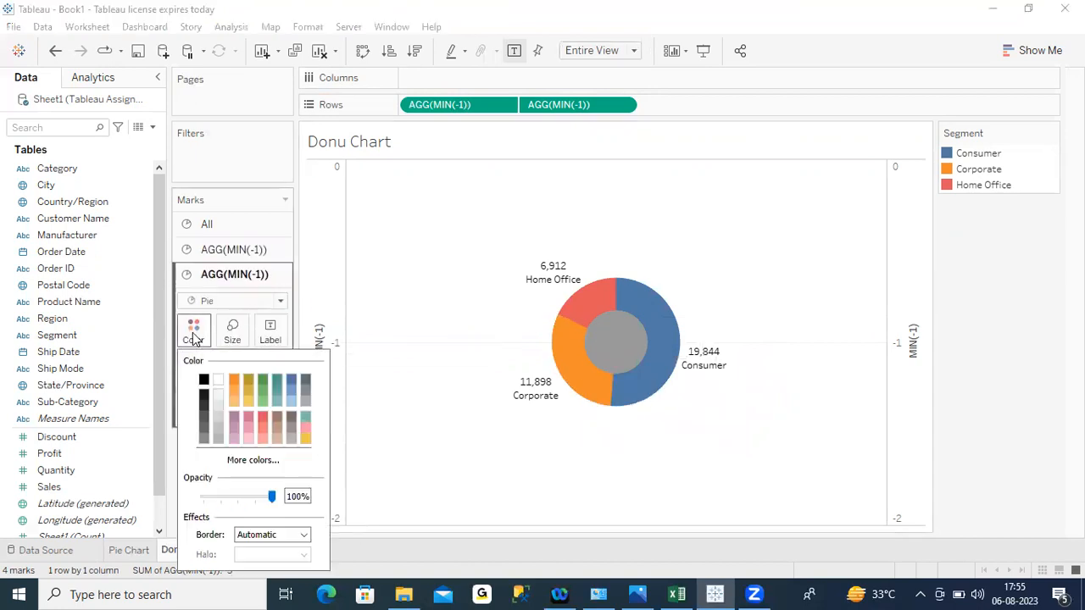
pyautogui.click(218, 382)
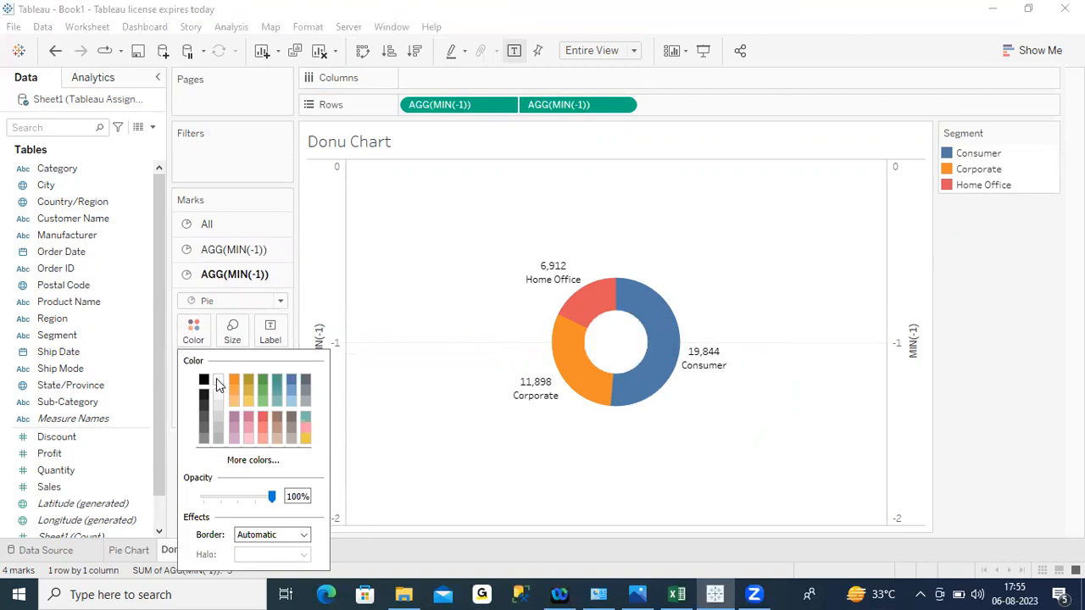
pyautogui.click(821, 469)
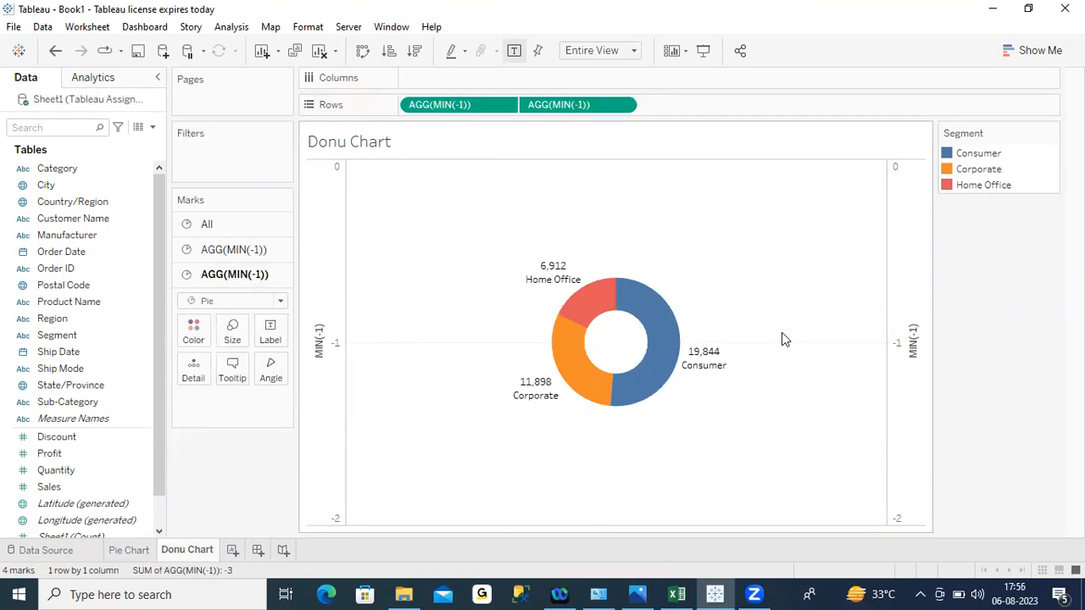
# - Switch to the open Tableau training flyer in the image viewer and view its lower part
pyautogui.click(636, 592)
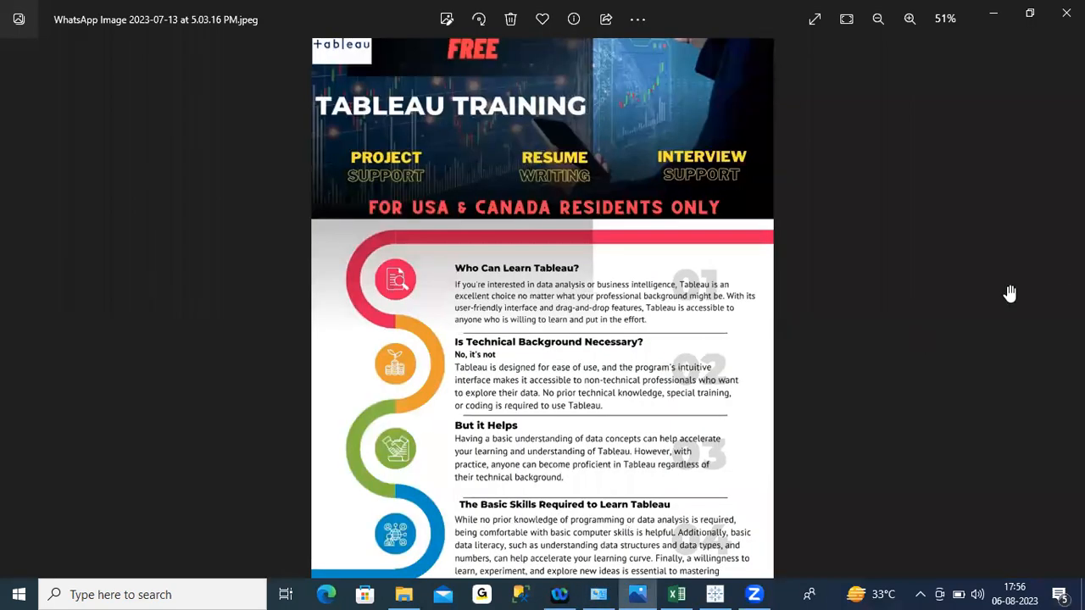
pyautogui.scroll(-1, 922, 441)
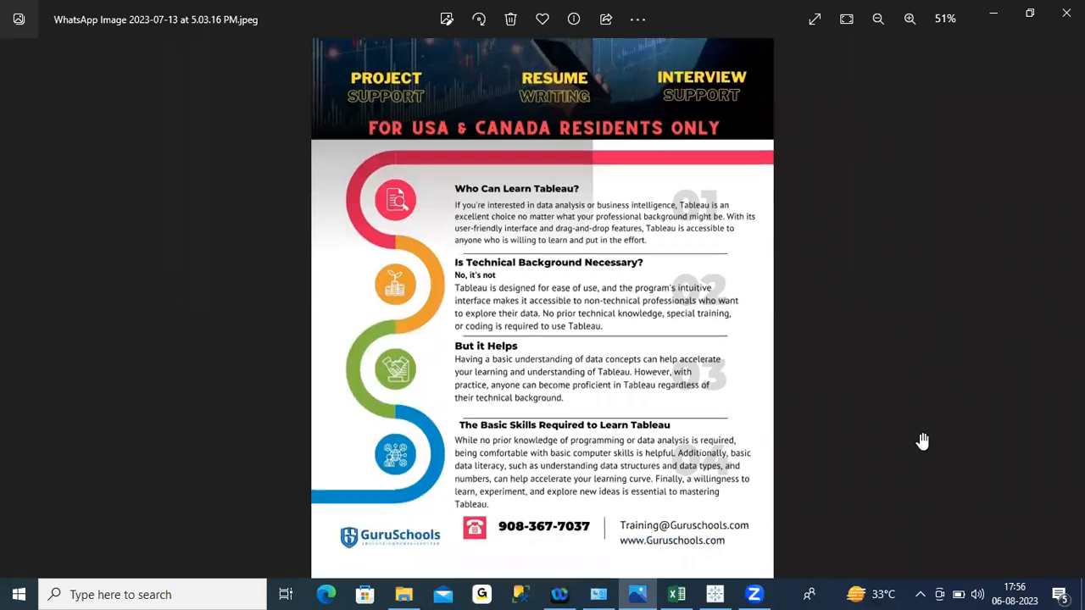